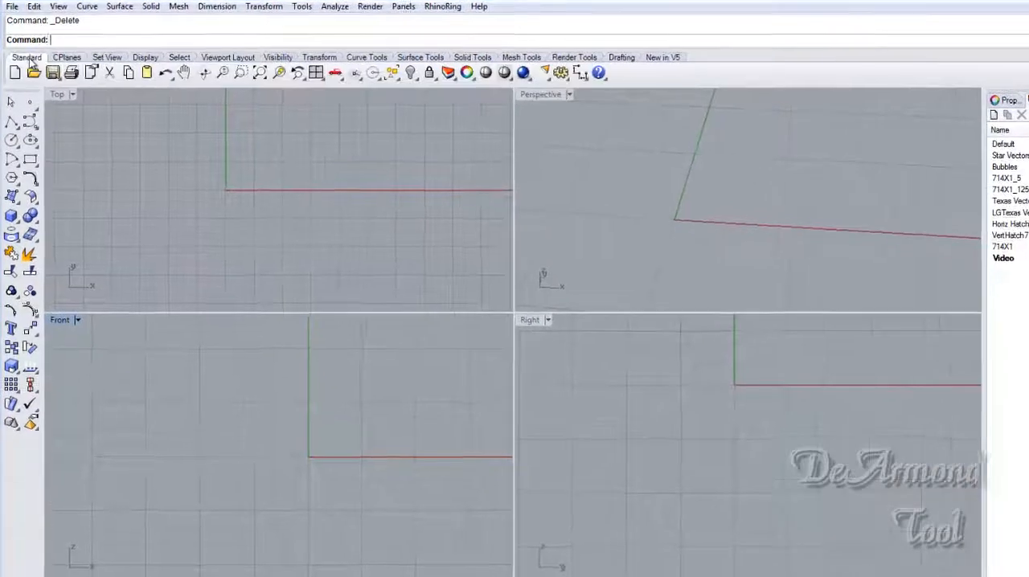
click(80, 59)
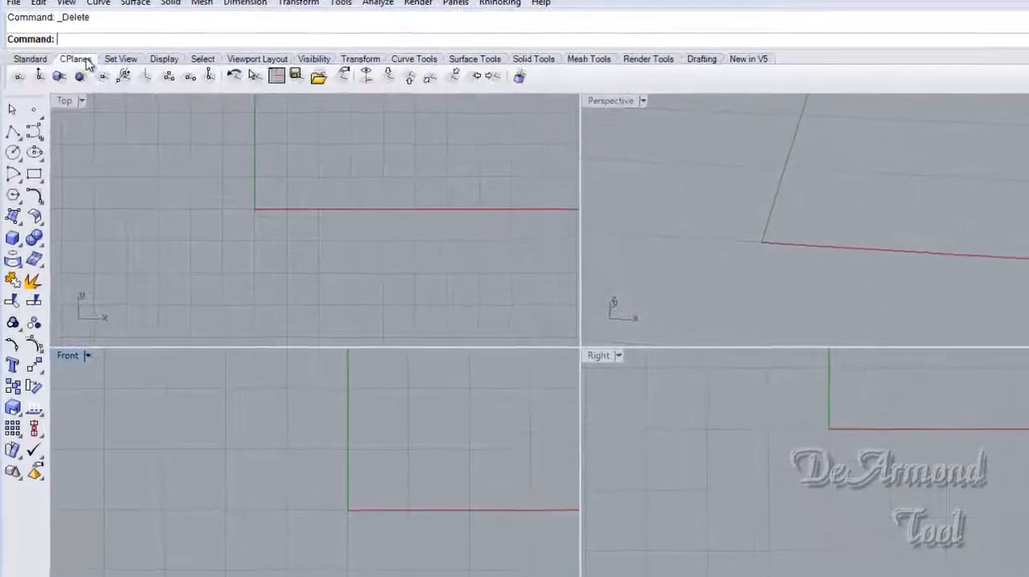
click(175, 61)
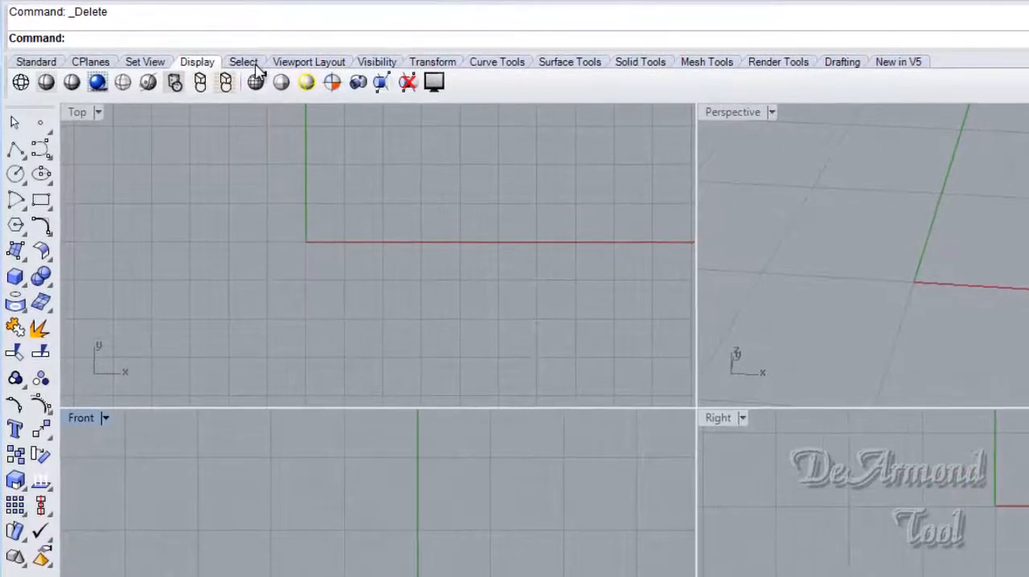
- Maximize the Front viewport and place Texas.bmp as a background bitmap about 4.1 inches wide, roughly centred on the origin
click(283, 64)
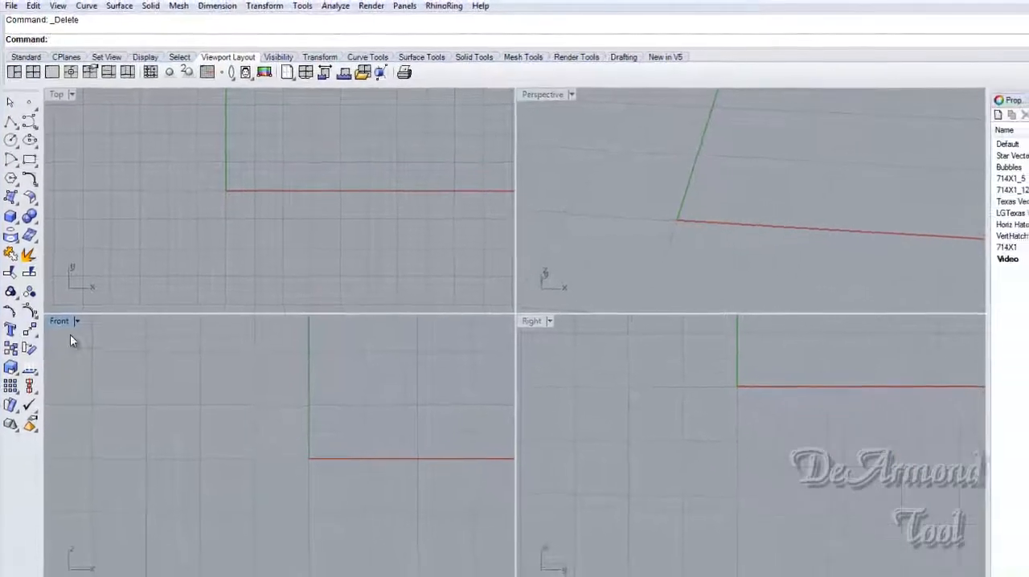
double_click(55, 307)
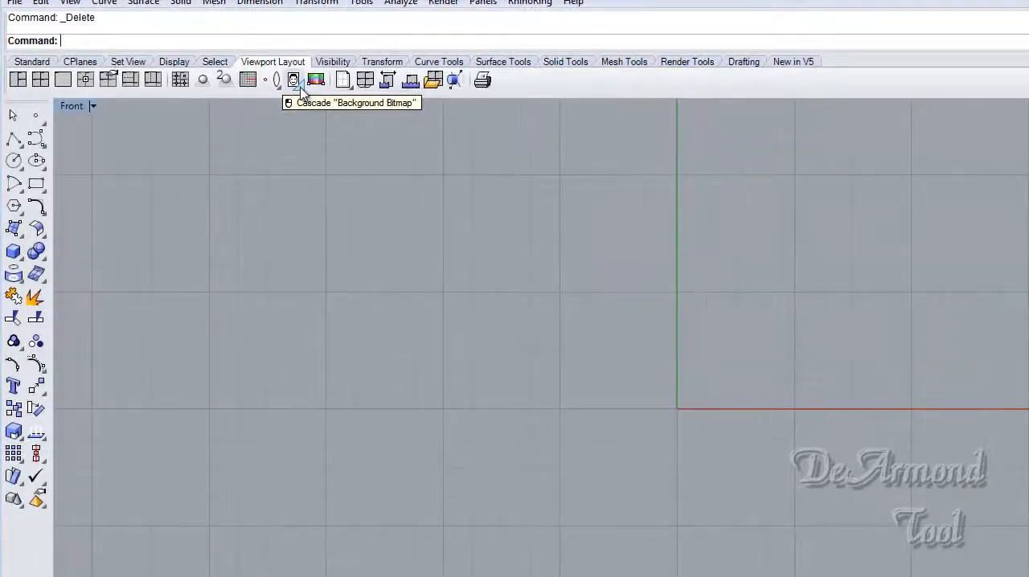
click(293, 80)
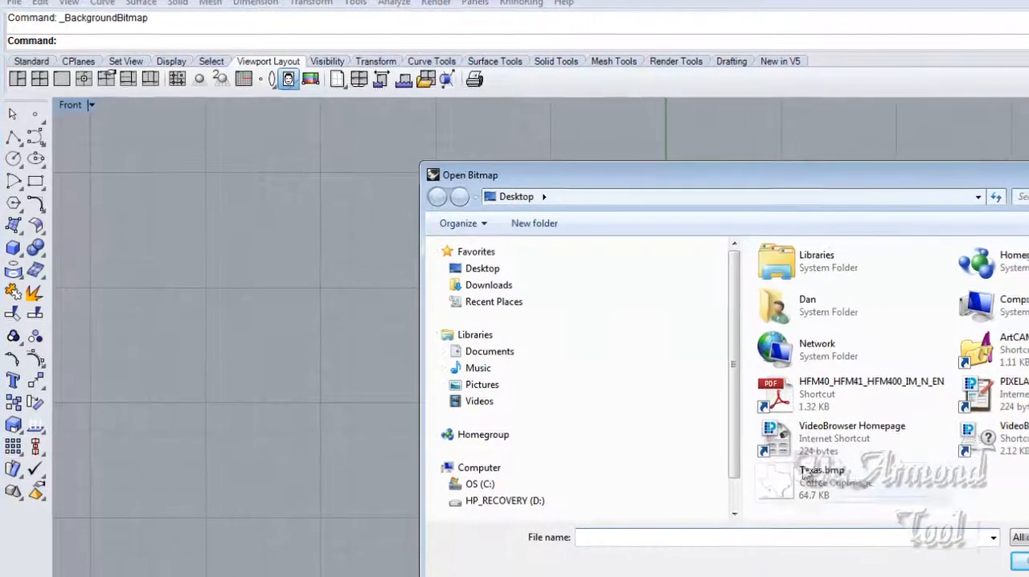
click(832, 483)
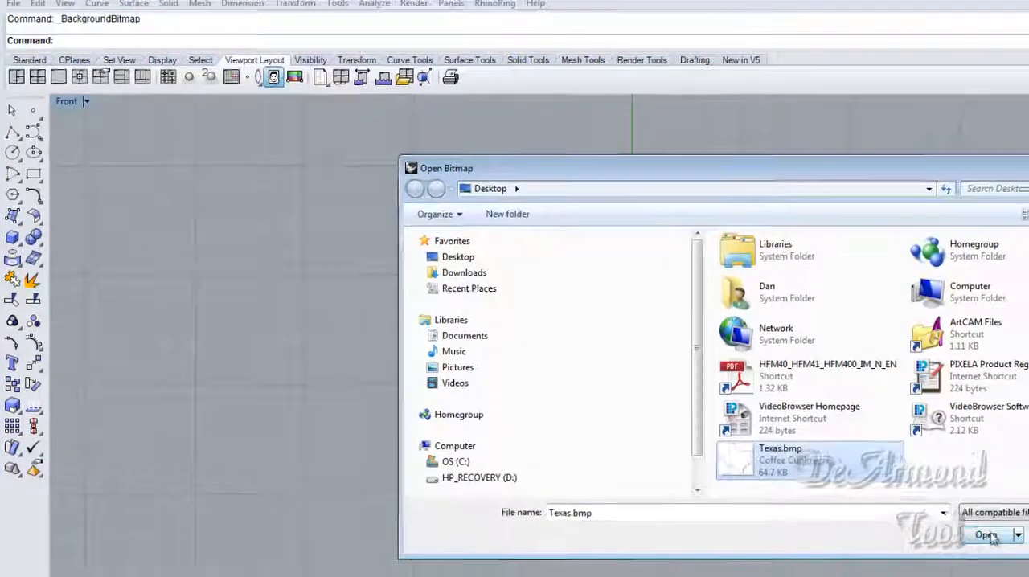
click(987, 535)
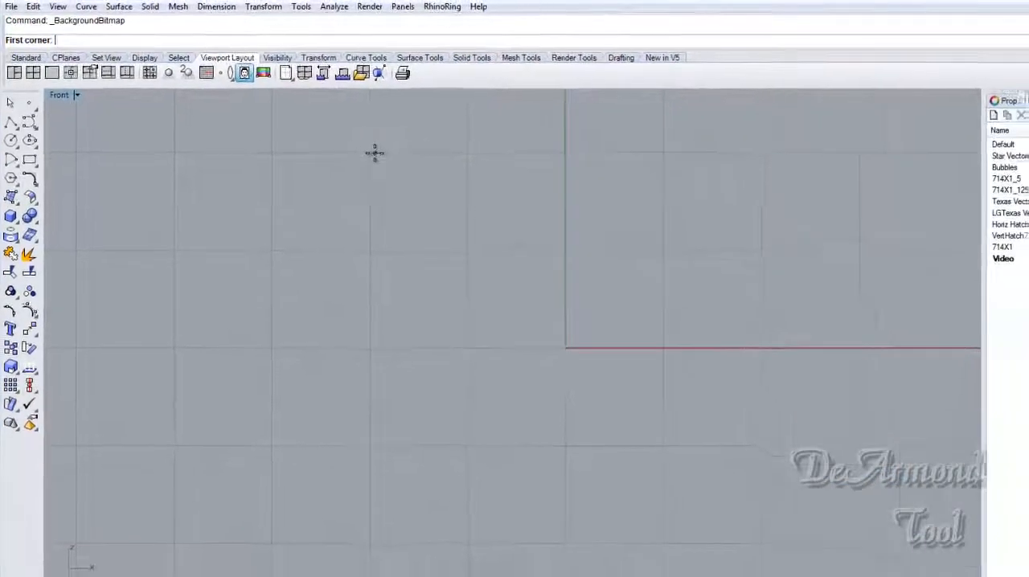
click(370, 153)
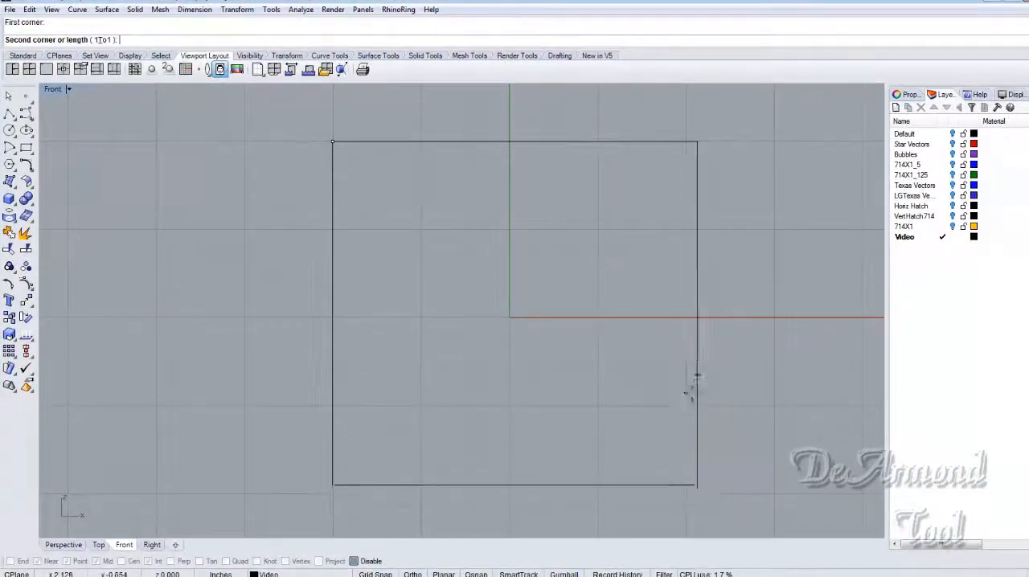
click(693, 479)
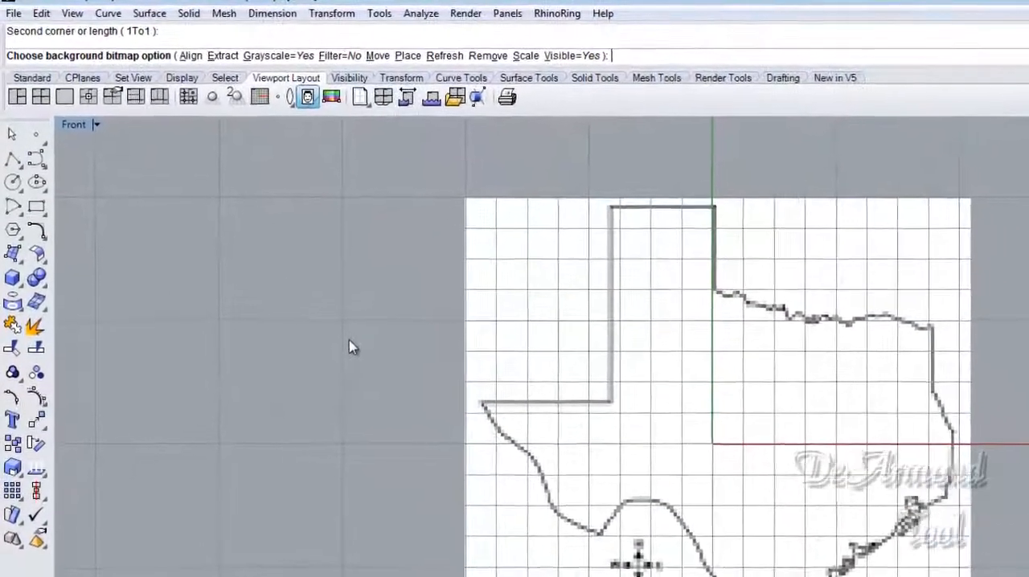
- Trace the Texas outline on the background bitmap with a closed polyline, starting and ending at the panhandle's northwest corner
click(14, 177)
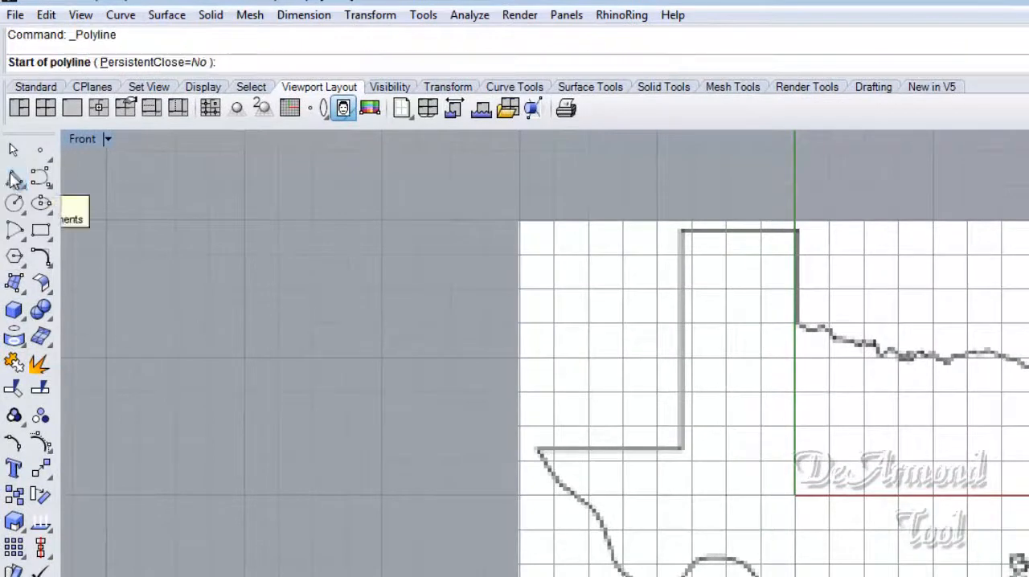
click(677, 231)
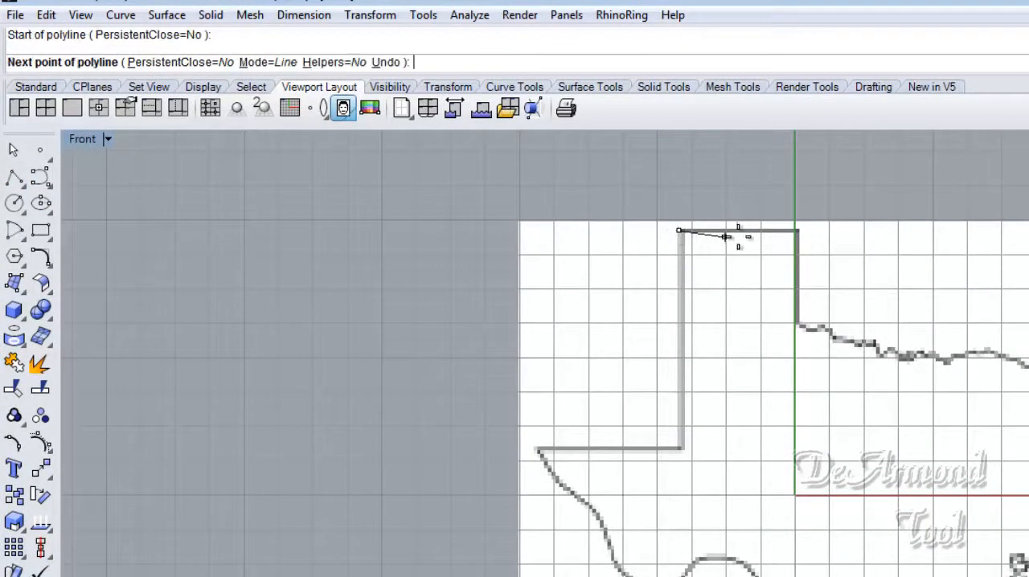
click(797, 230)
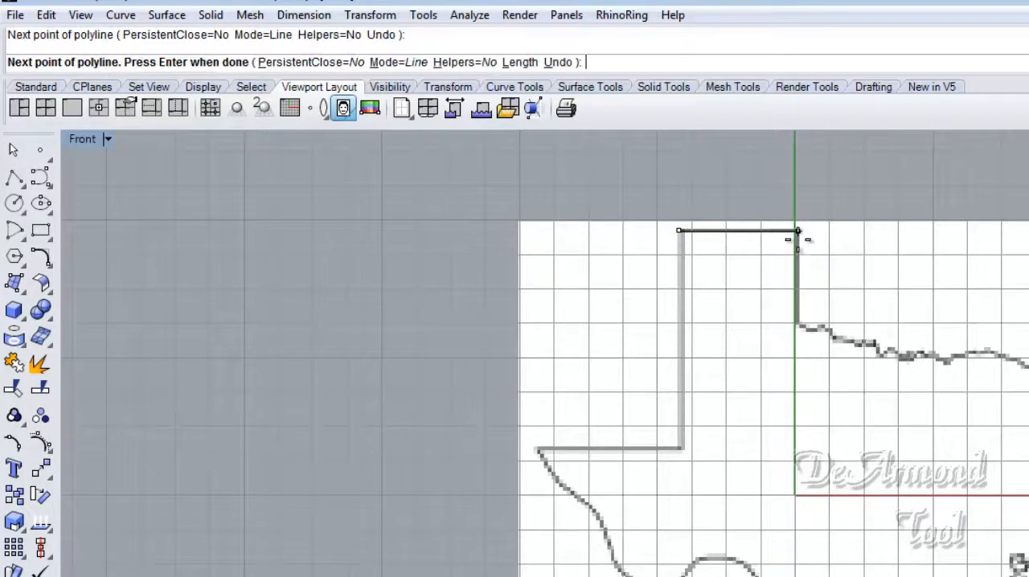
click(796, 323)
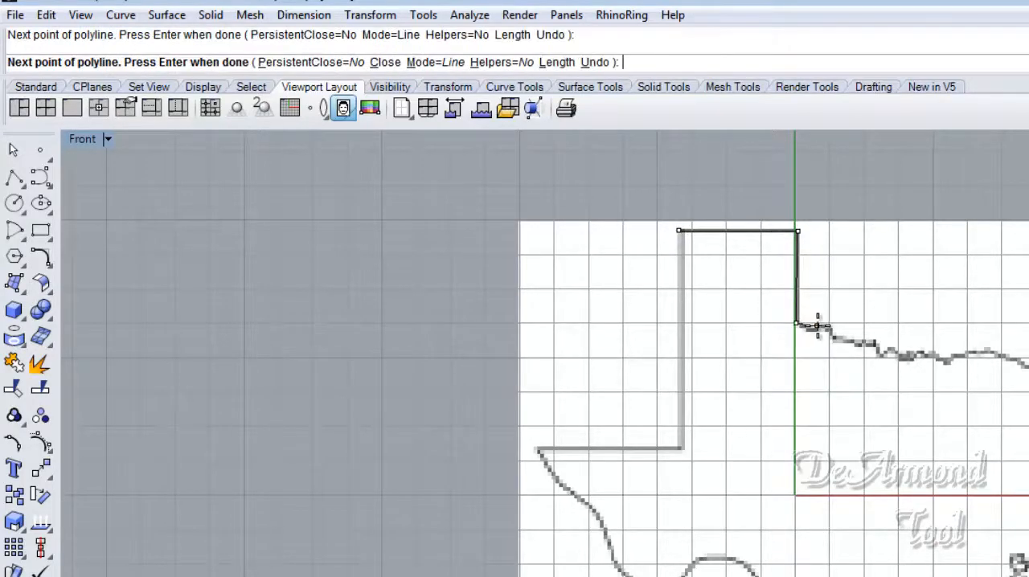
click(819, 329)
click(860, 342)
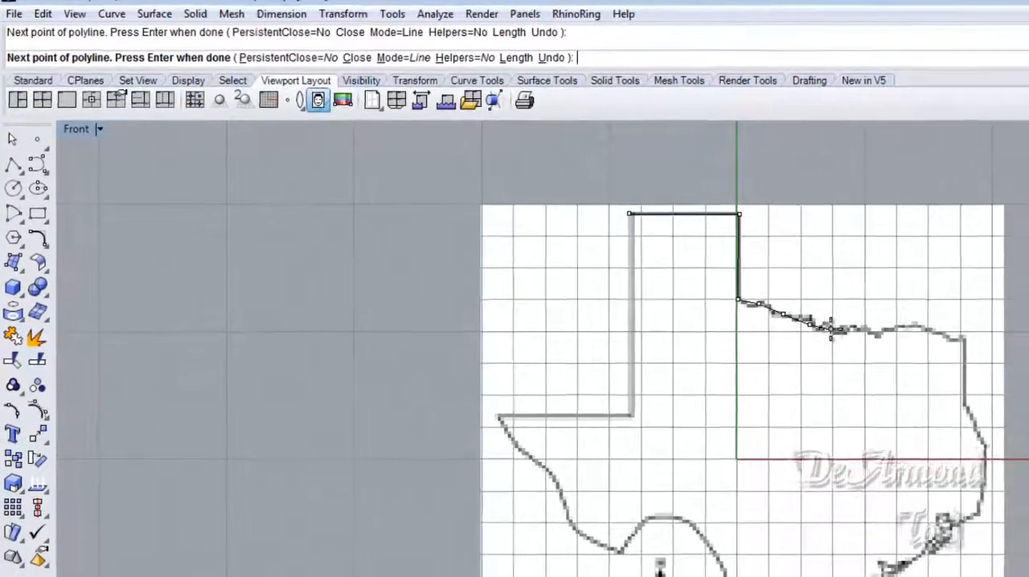
click(887, 343)
click(905, 343)
click(799, 292)
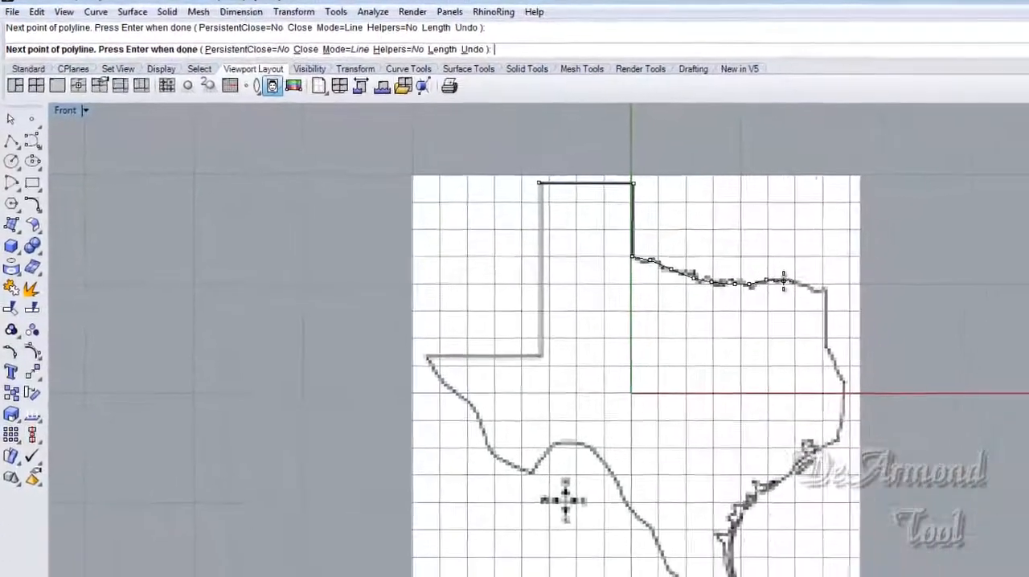
click(816, 292)
click(837, 295)
click(855, 304)
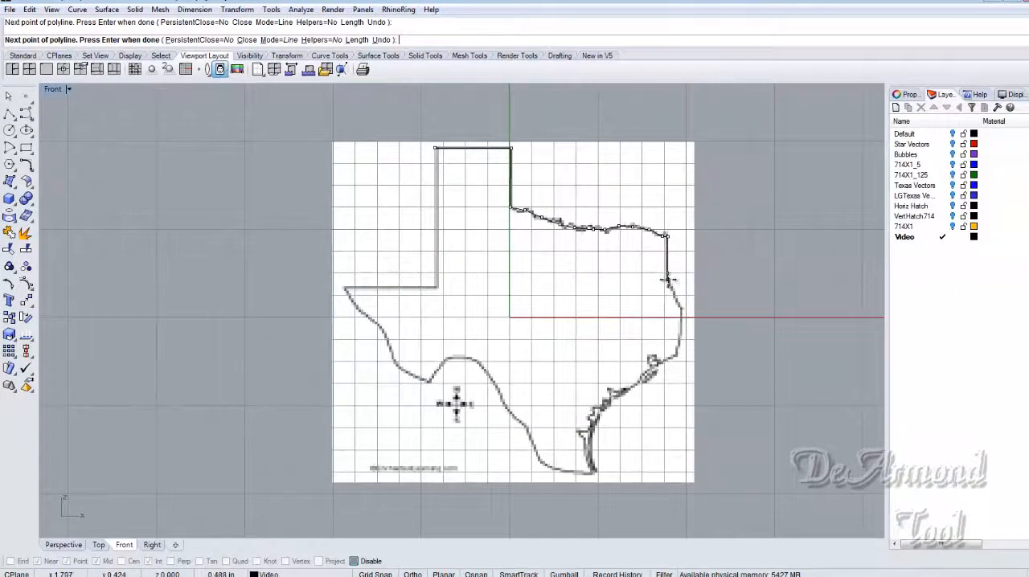
click(680, 302)
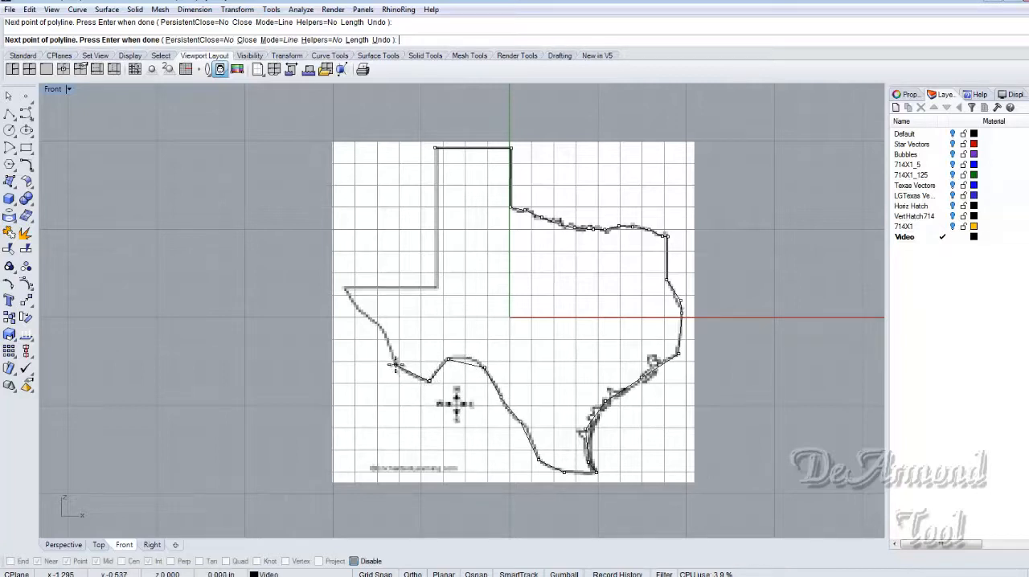
click(377, 326)
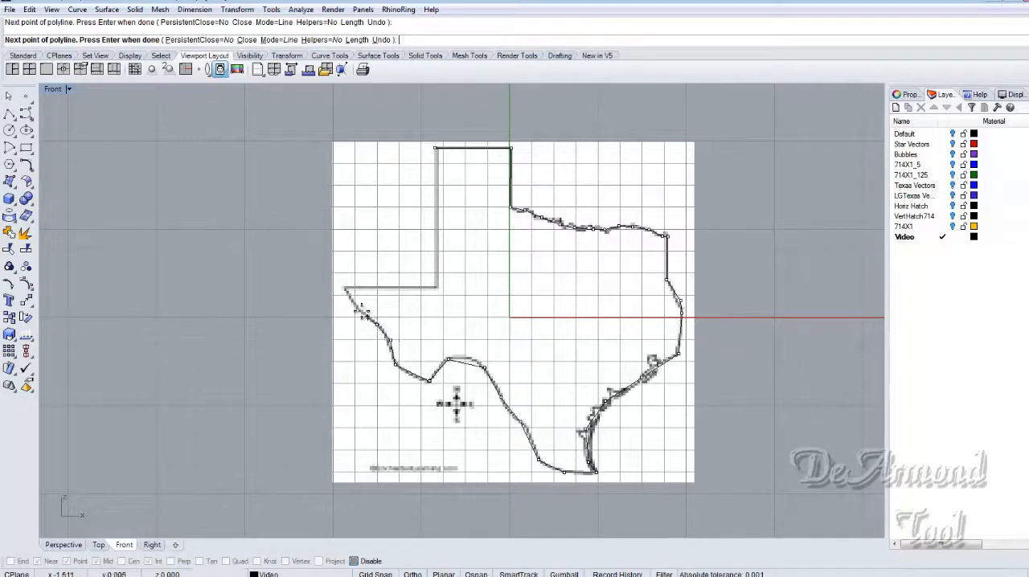
click(436, 287)
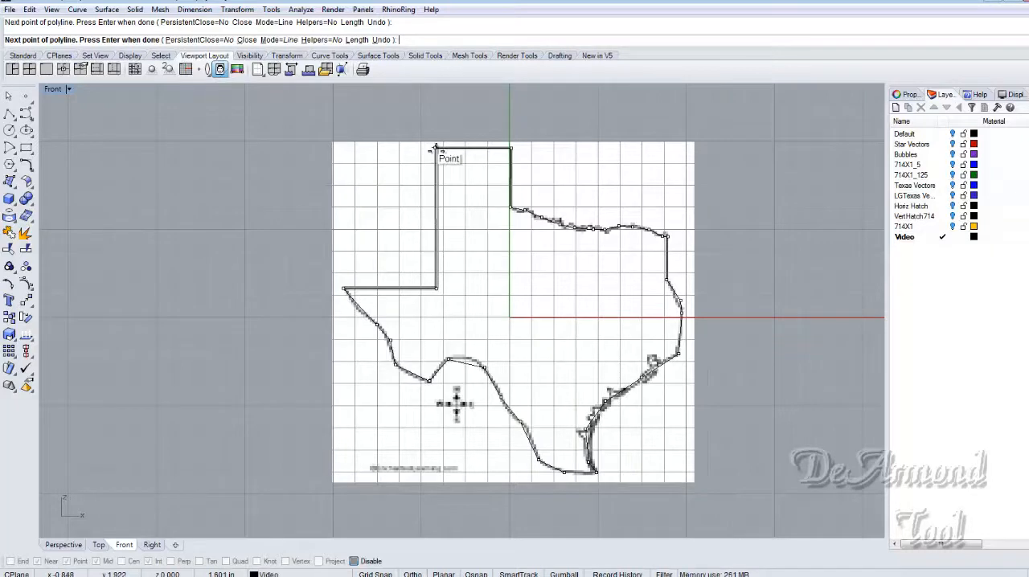
click(435, 148)
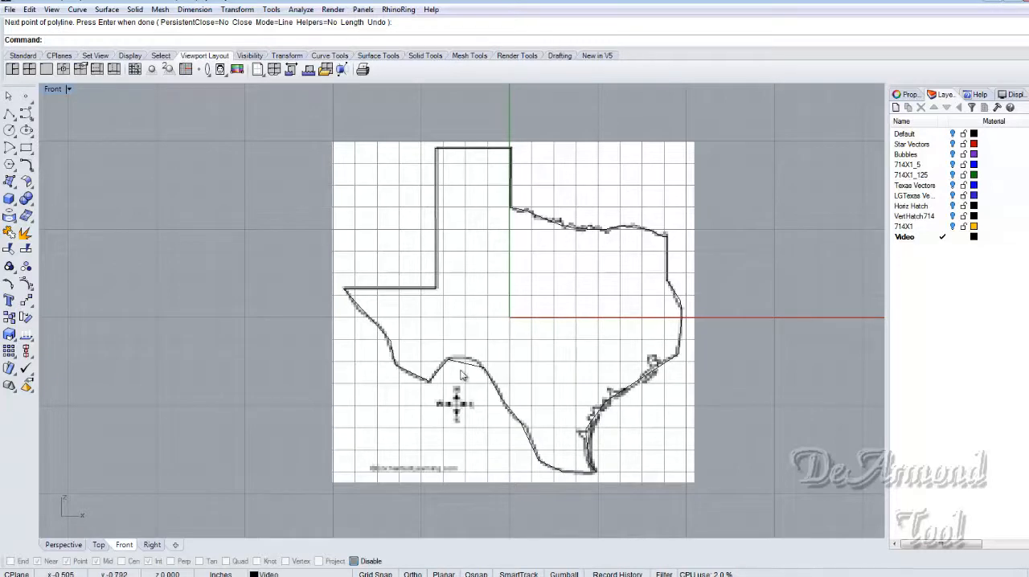
- Select the traced Texas polyline and turn on its edit points
scroll(467, 363, up, 4)
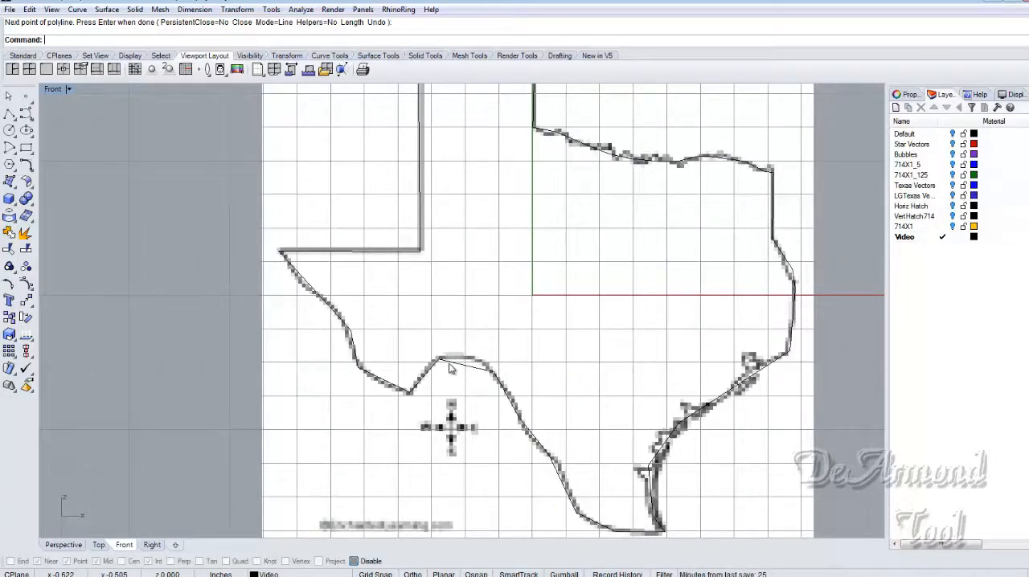
key(Return)
click(351, 370)
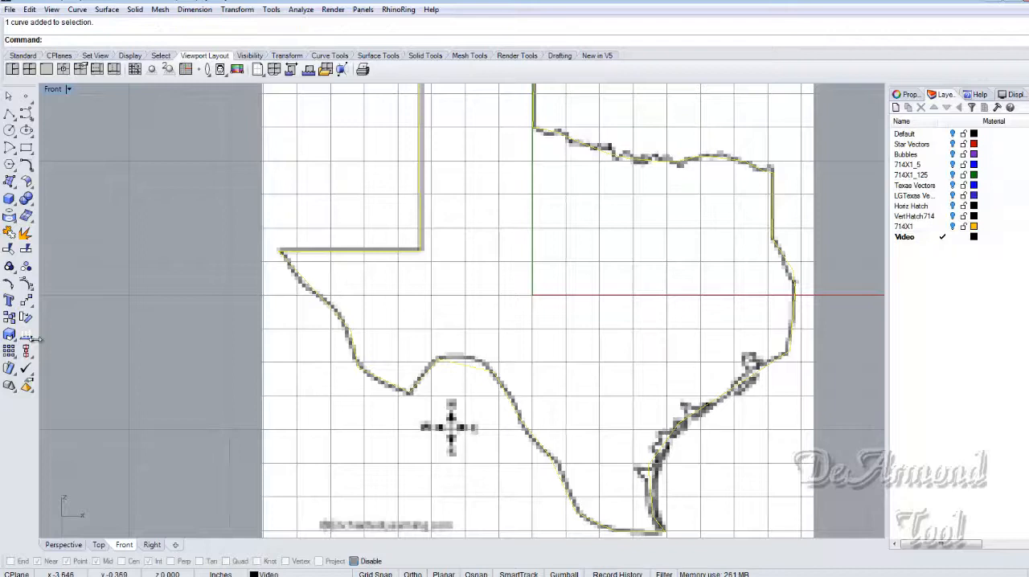
click(8, 283)
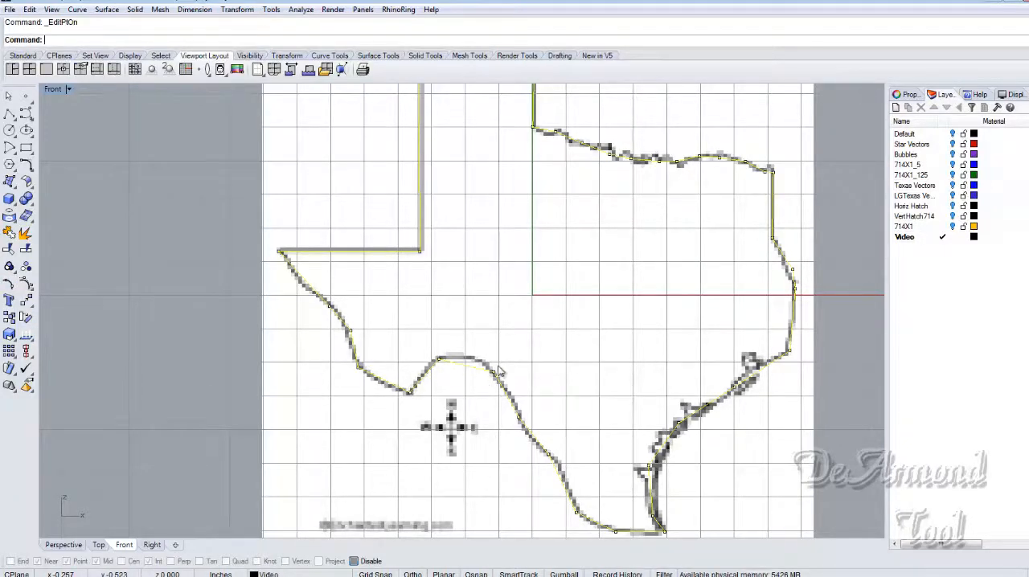
scroll(499, 370, down, 3)
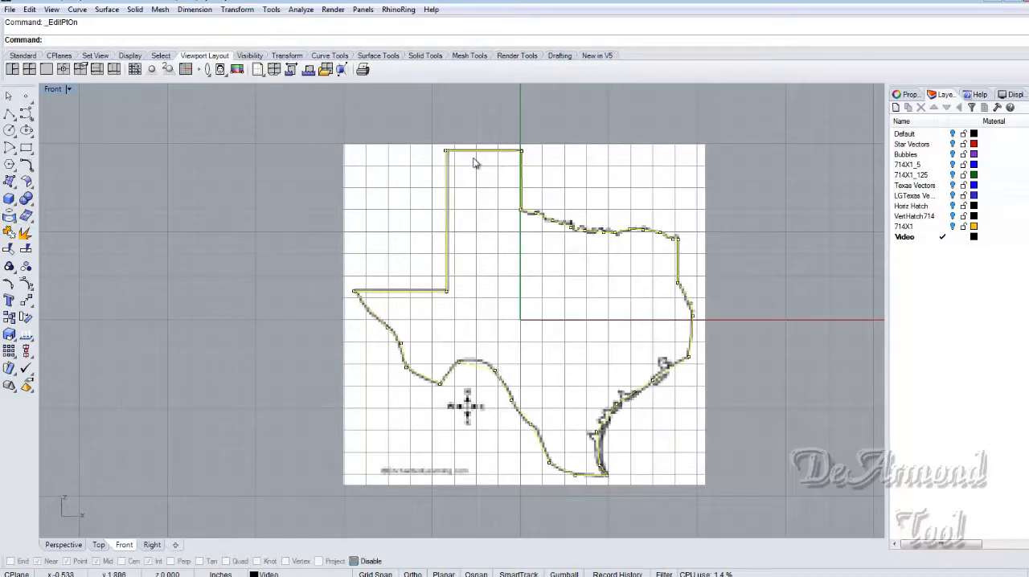
- Float the Background Bitmap tools over the Front viewport and hide the Texas bitmap
click(226, 76)
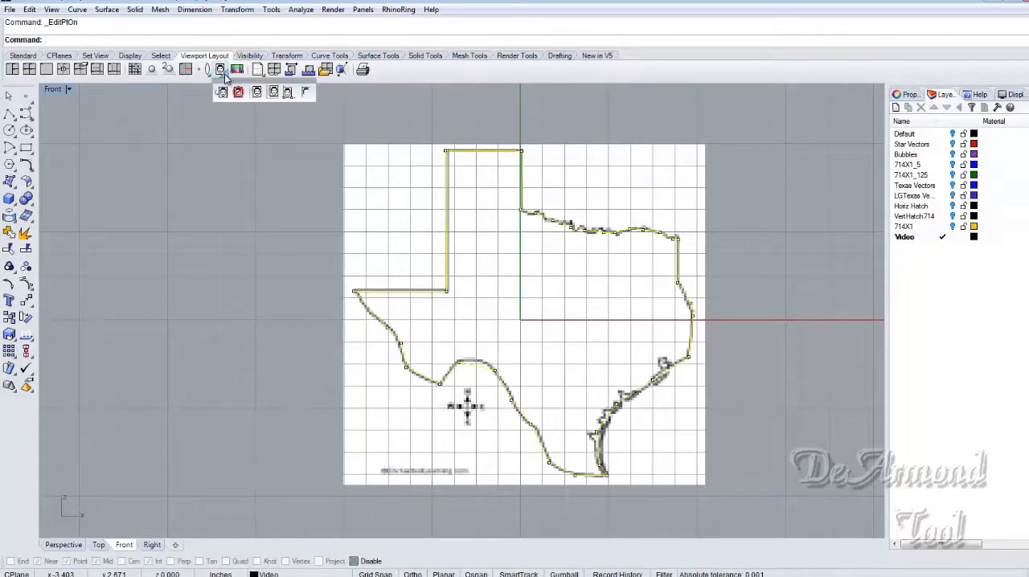
drag(233, 83, 490, 113)
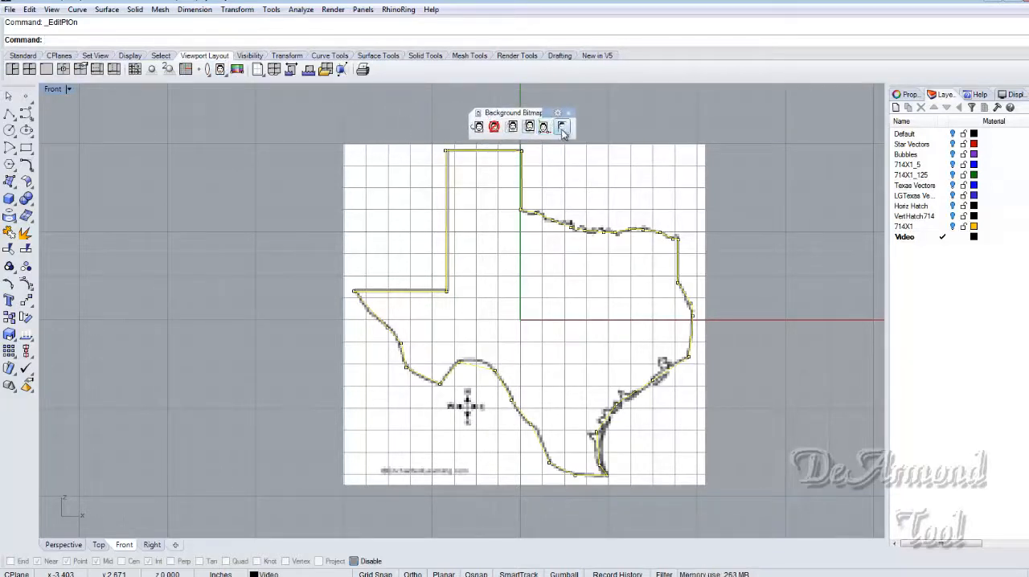
click(562, 129)
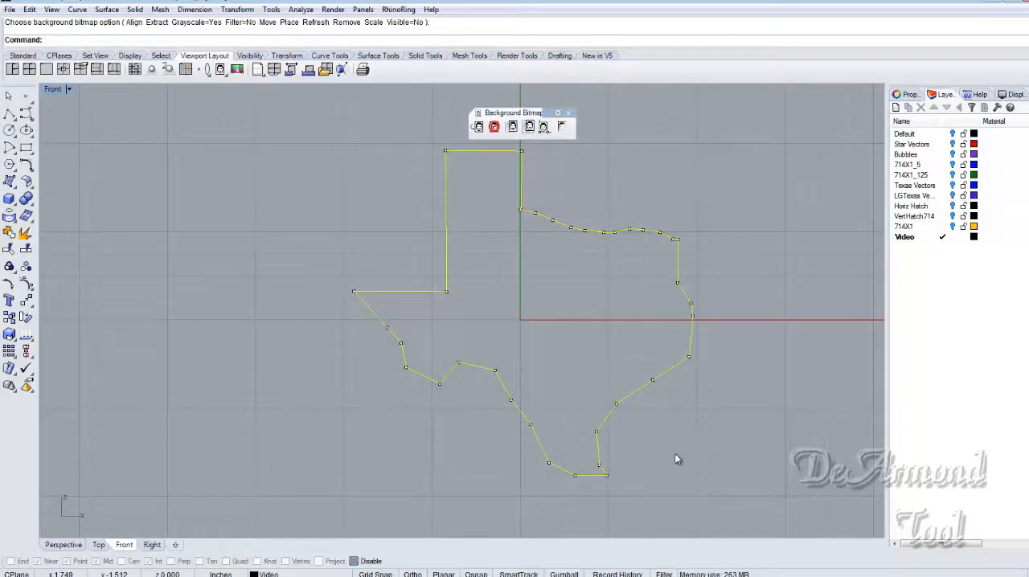
- Move two neighbouring edit points on the outline's southwest border slightly to the northeast
click(512, 401)
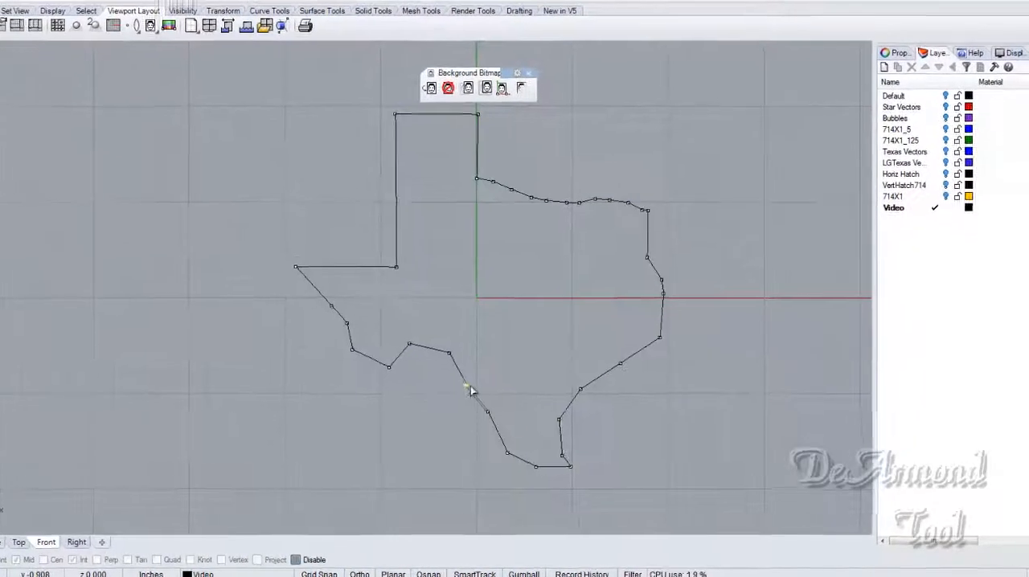
drag(449, 379, 456, 377)
mouse_move(386, 353)
mouse_down()
mouse_move(352, 383)
mouse_move(405, 375)
mouse_move(408, 288)
mouse_move(342, 231)
mouse_move(395, 299)
mouse_move(372, 362)
mouse_up()
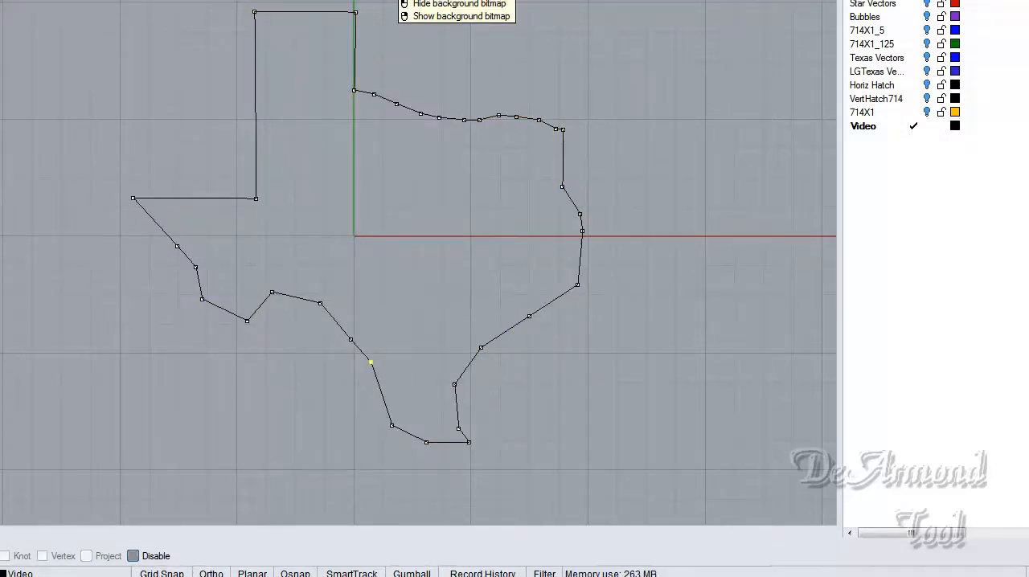
- Show the background bitmap again and reposition three edit points on the southwest border and near the southern tip along its line
right_click(400, 0)
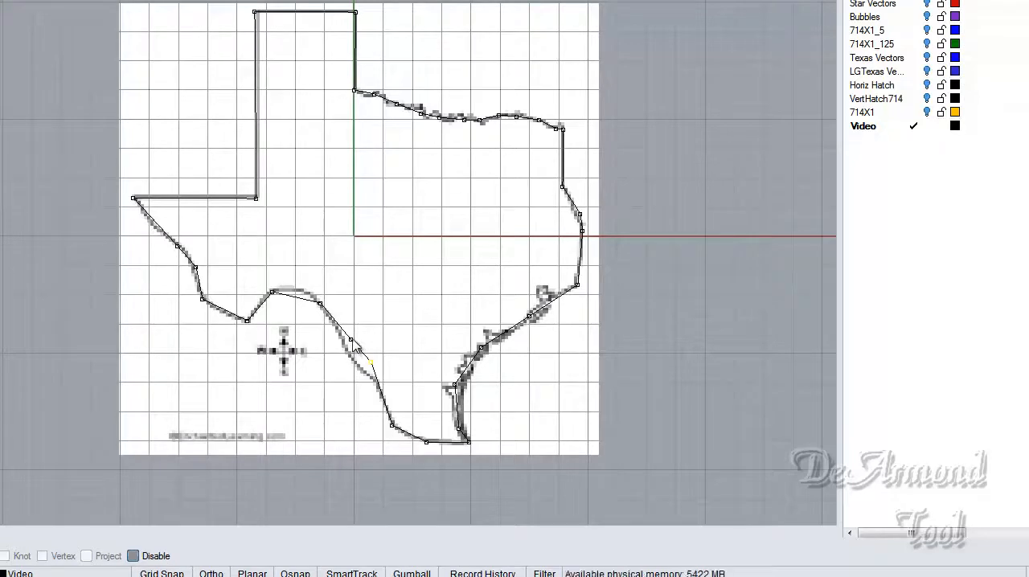
click(344, 343)
drag(342, 344, 359, 367)
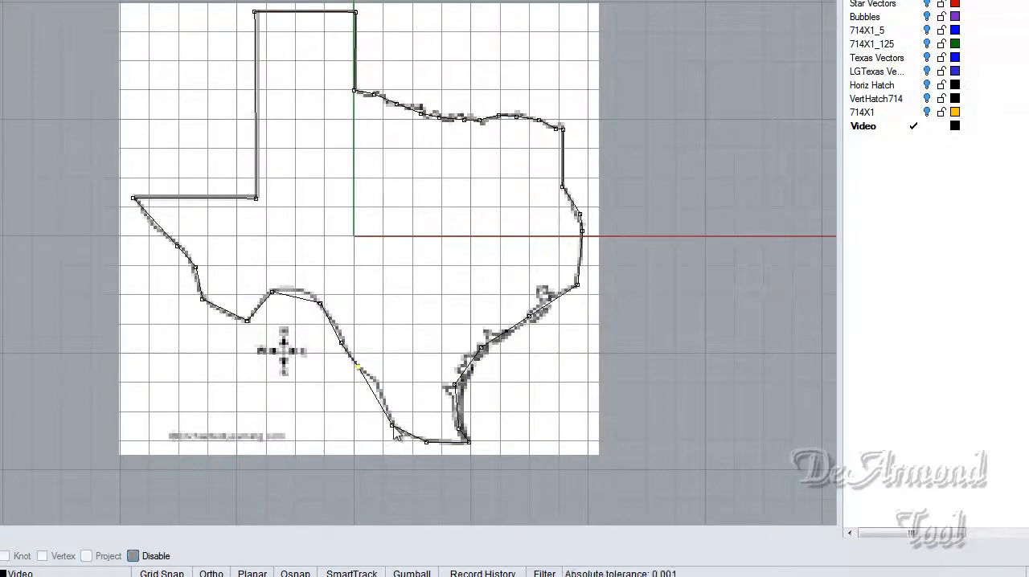
drag(393, 426, 407, 443)
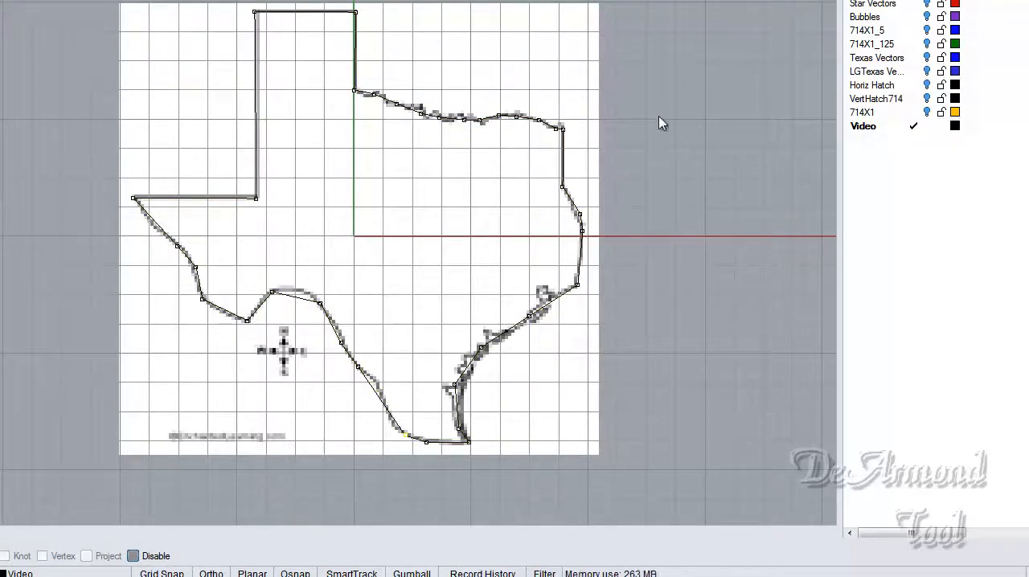
- Turn on the LGTexas Vectors layer and hide the background bitmap
click(928, 71)
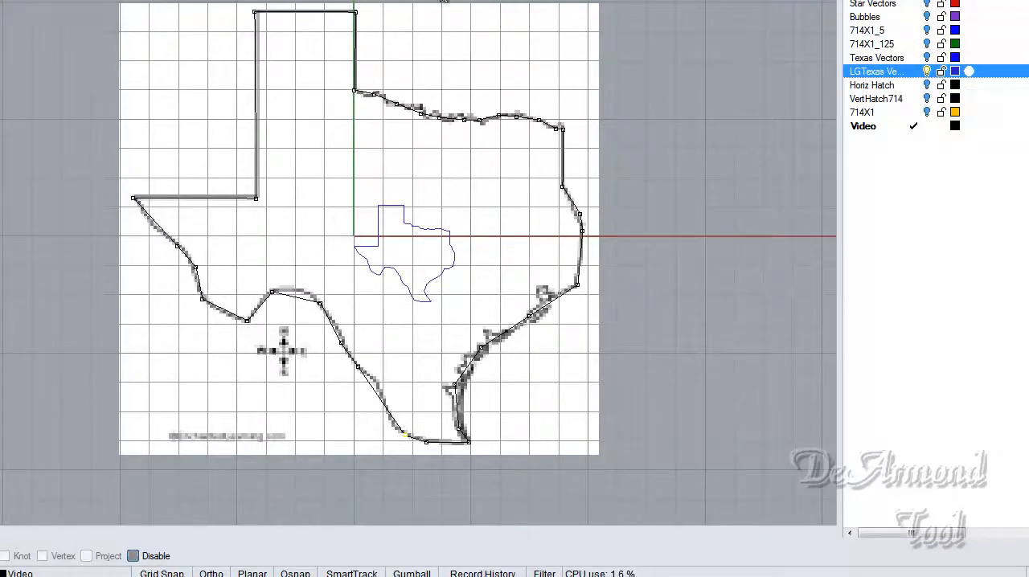
click(370, 0)
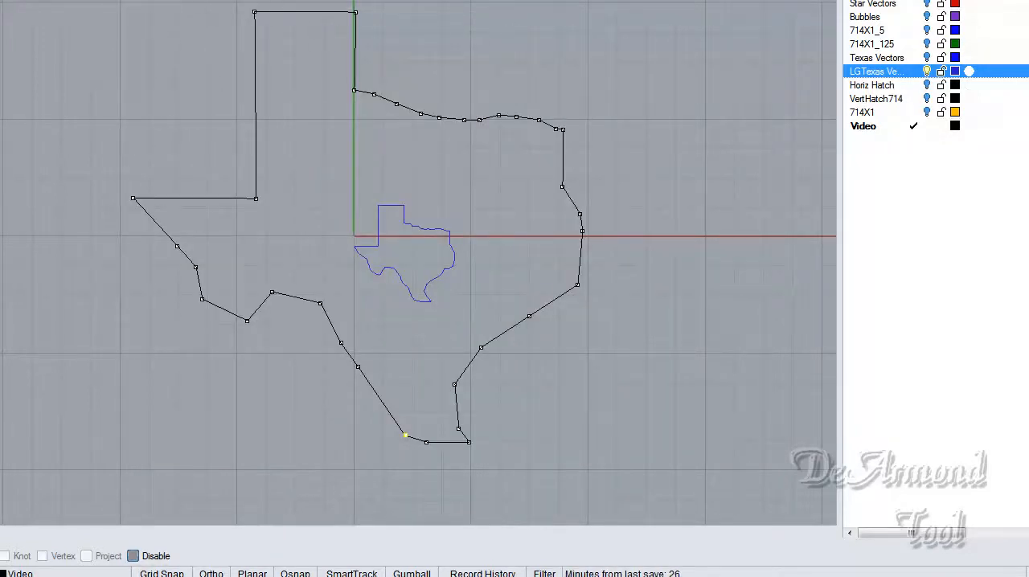
- Delete the traced Texas polyline, keeping the smaller LGTexas vectors
drag(102, 1, 640, 502)
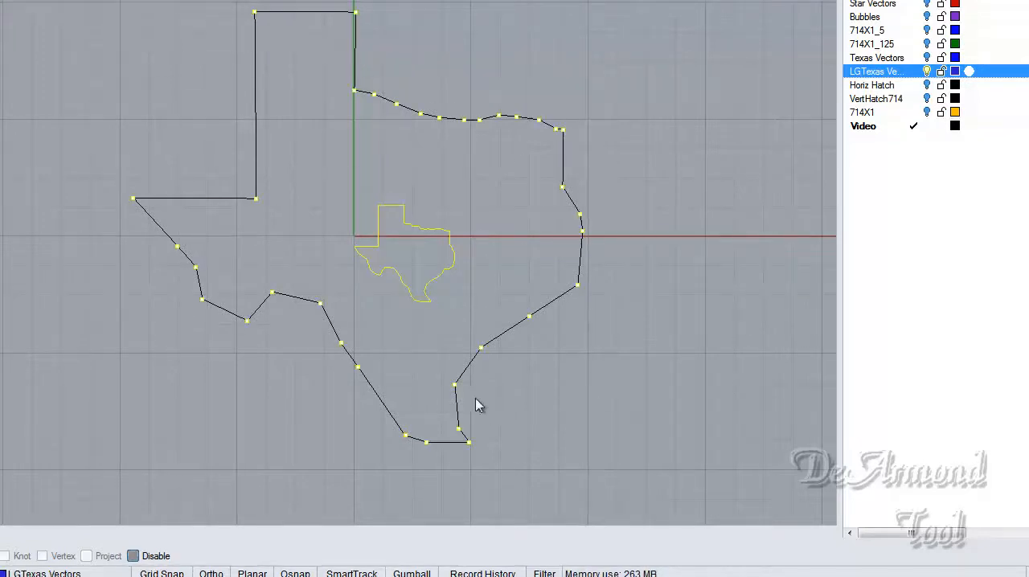
click(423, 325)
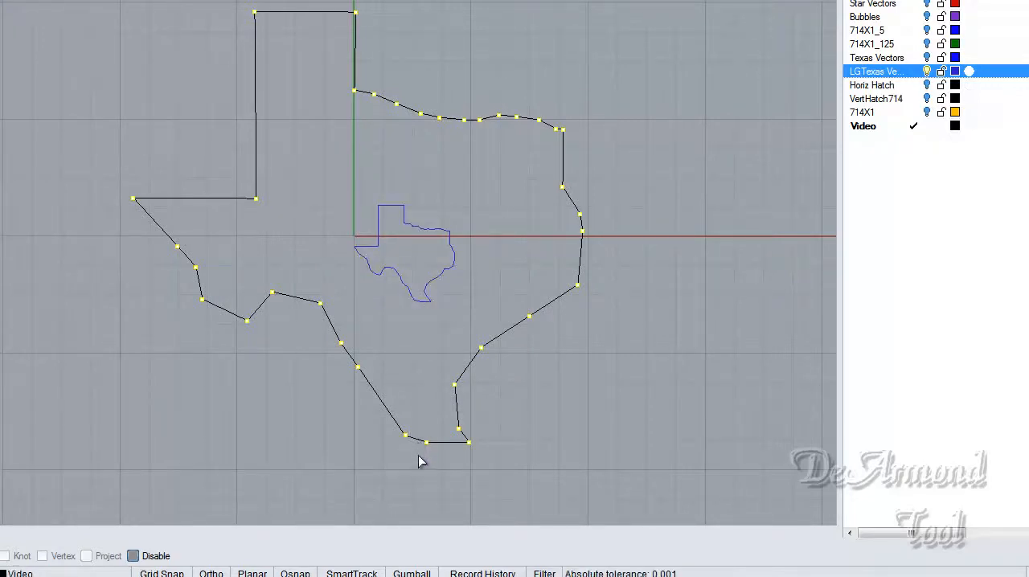
key(Delete)
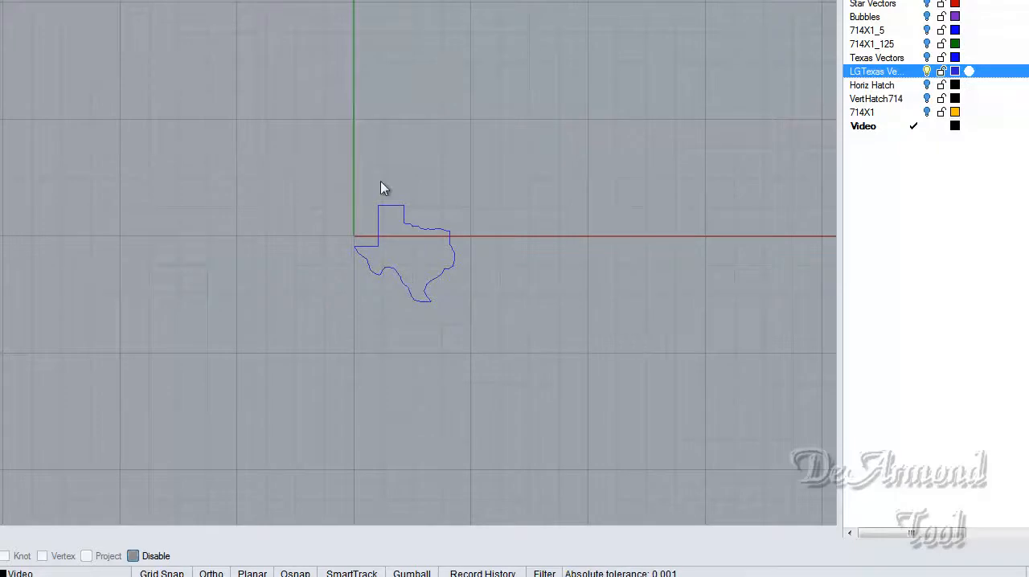
- Move the small Texas vectors straight up so the horizontal western border lies on the red X axis with its west corner at the origin
scroll(423, 257, up, 5)
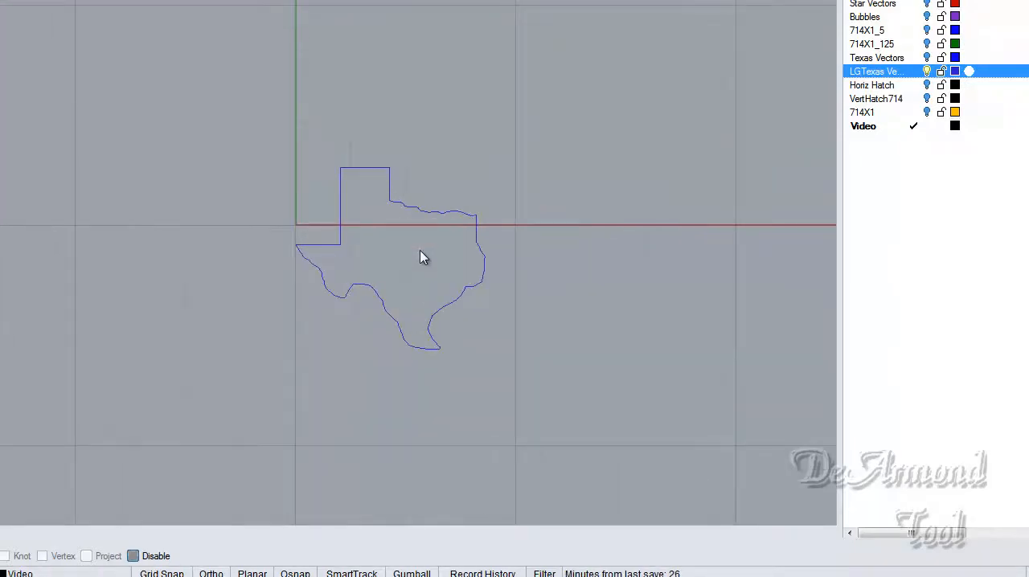
drag(295, 120, 523, 408)
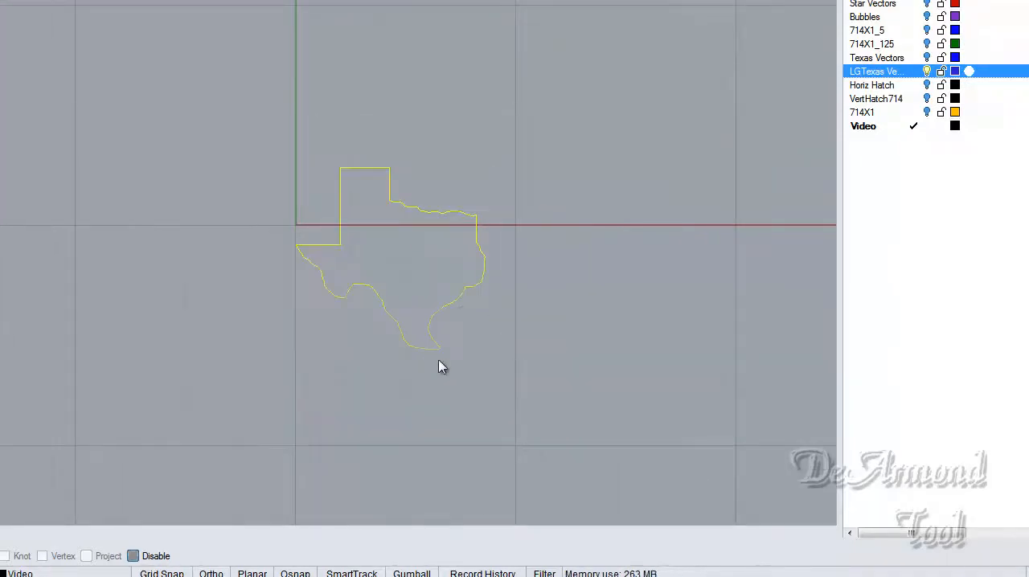
mouse_move(421, 349)
mouse_down()
mouse_move(422, 312)
mouse_move(421, 328)
mouse_up()
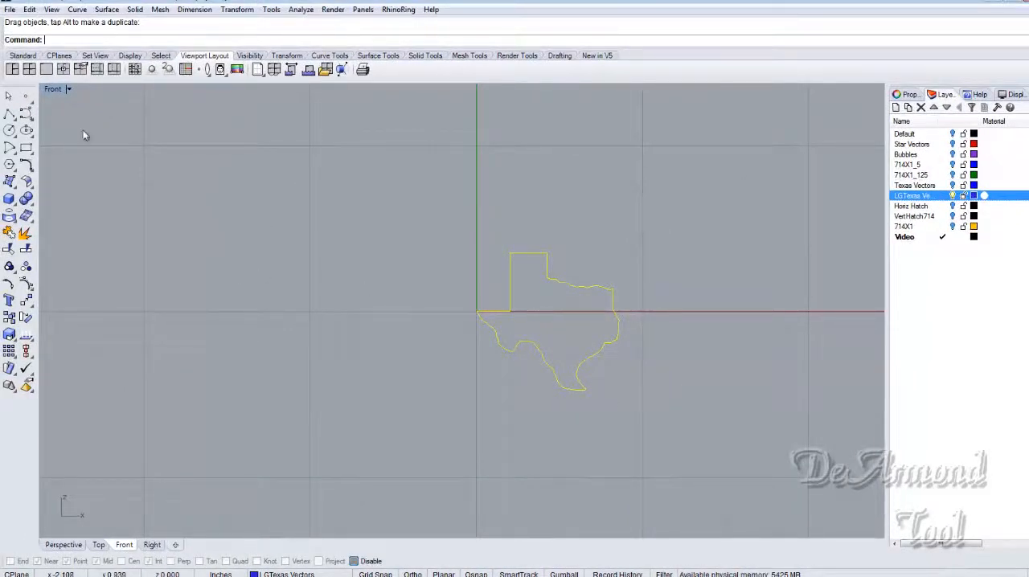
click(9, 10)
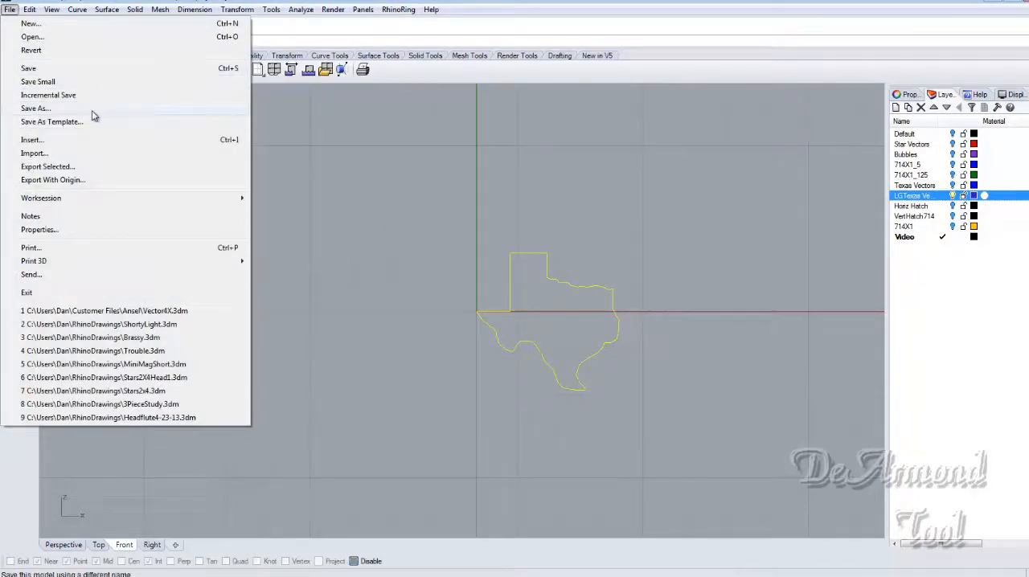
click(36, 108)
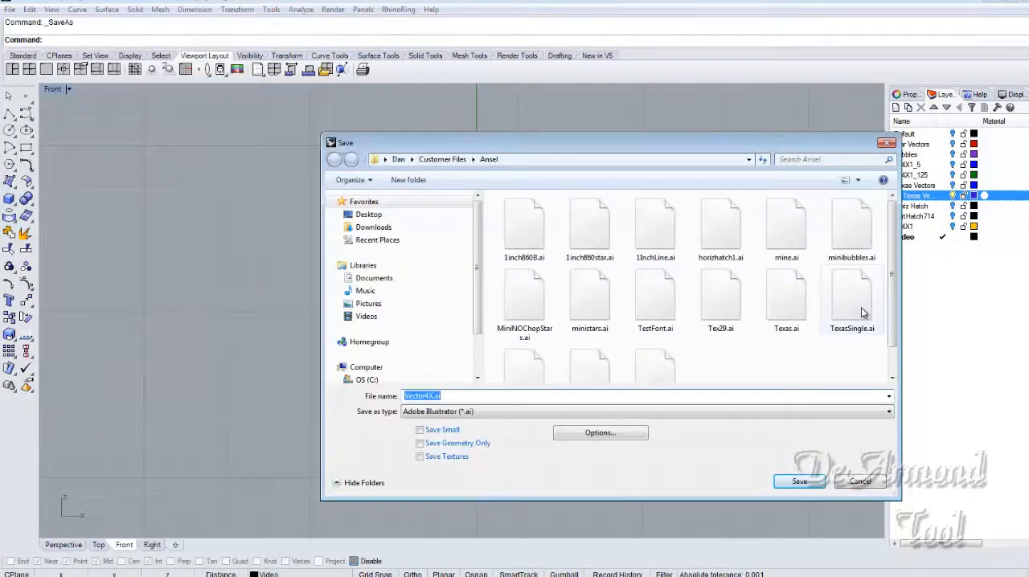
click(860, 482)
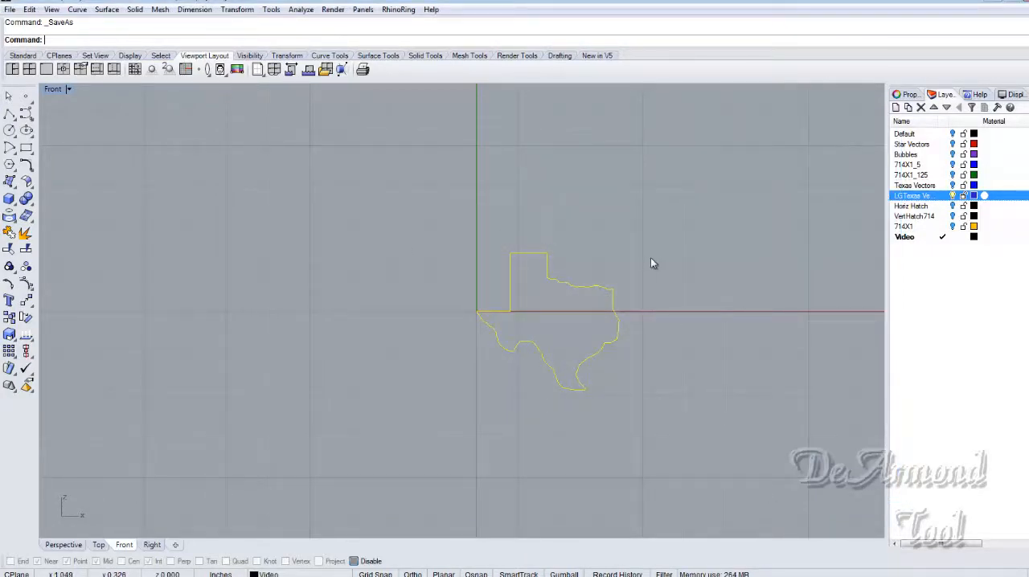
- Hide the LGTexas Vectors layer and draw a small circle centred on the origin in the Front view
click(953, 196)
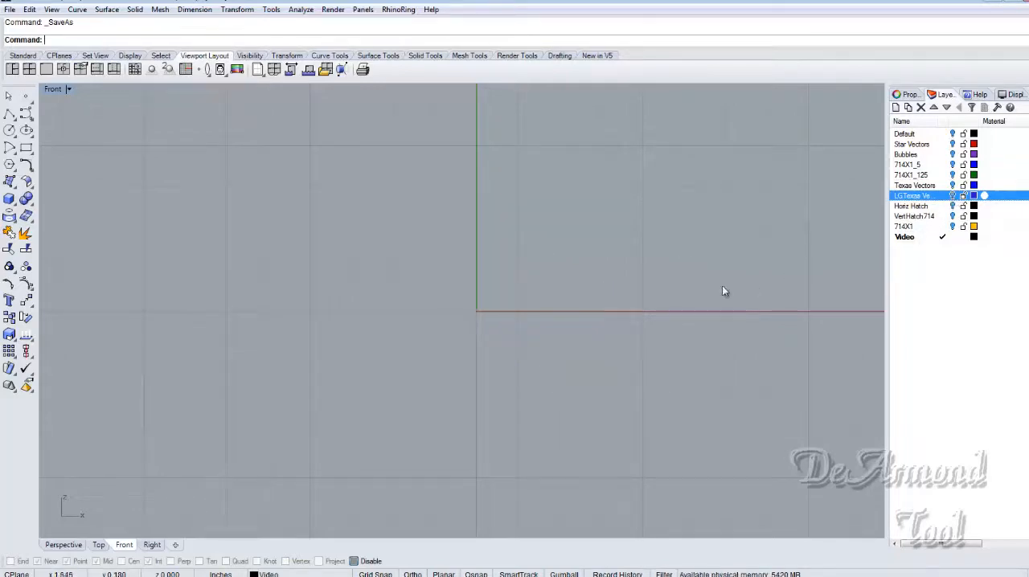
click(11, 147)
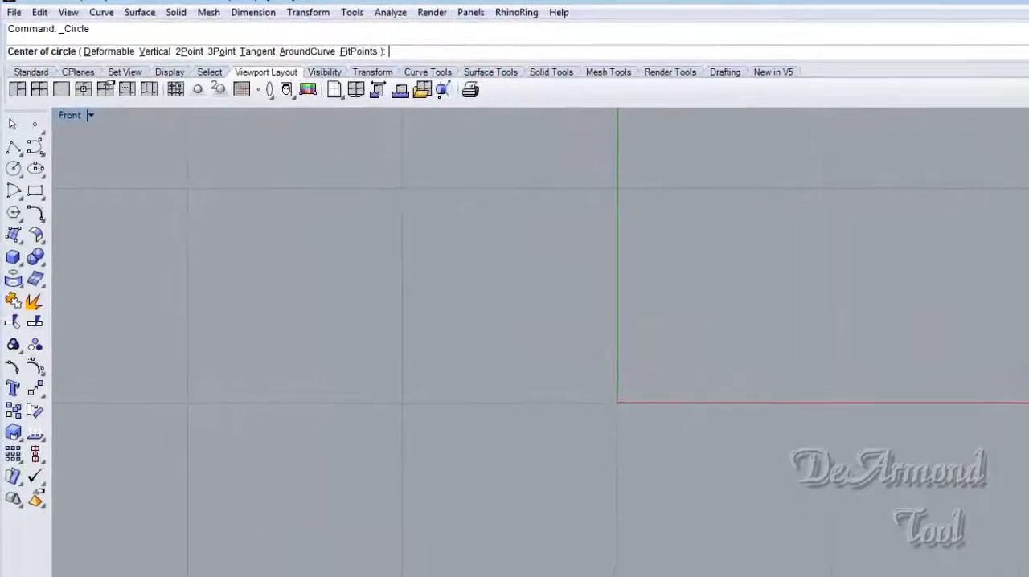
click(617, 402)
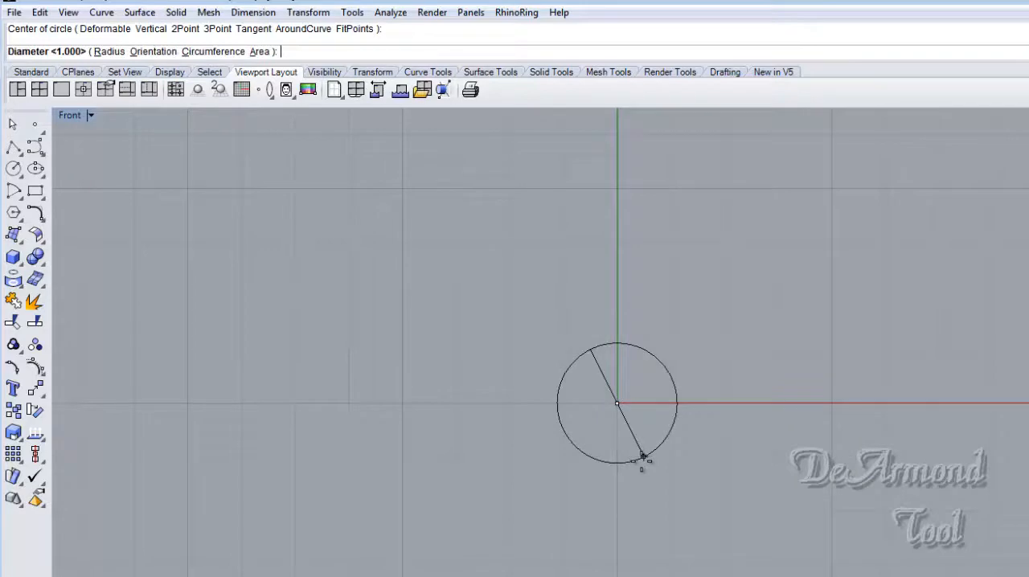
click(642, 457)
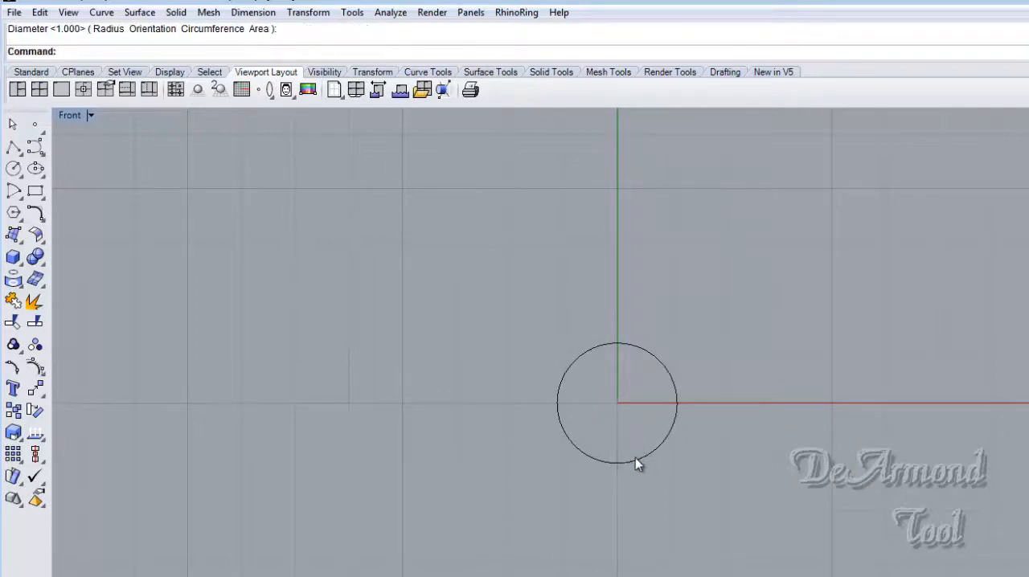
- Restore the four-viewport layout and extrude the circle straight into a capped solid cylinder about 2 inches long along the positive Y direction
double_click(70, 117)
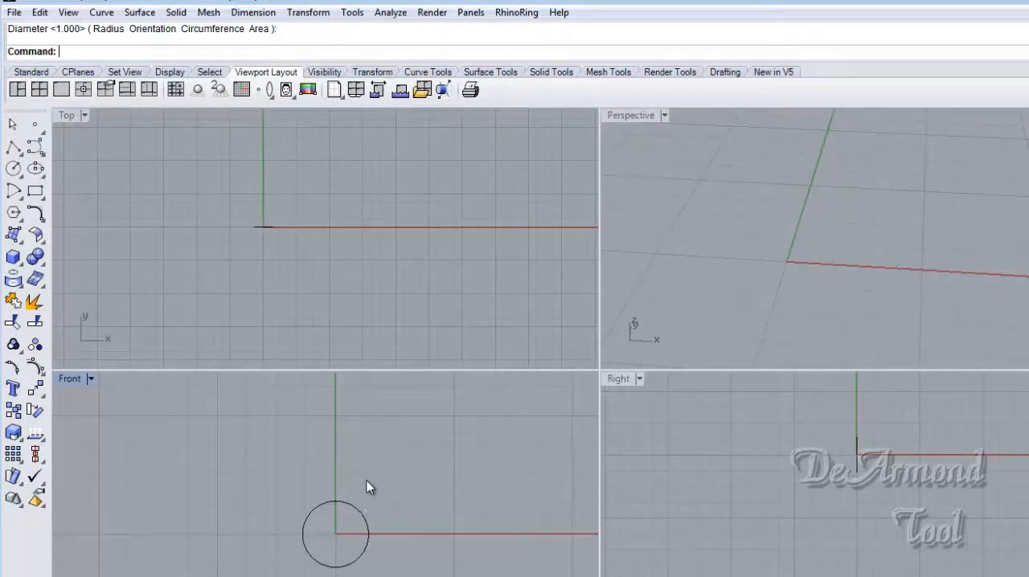
click(139, 13)
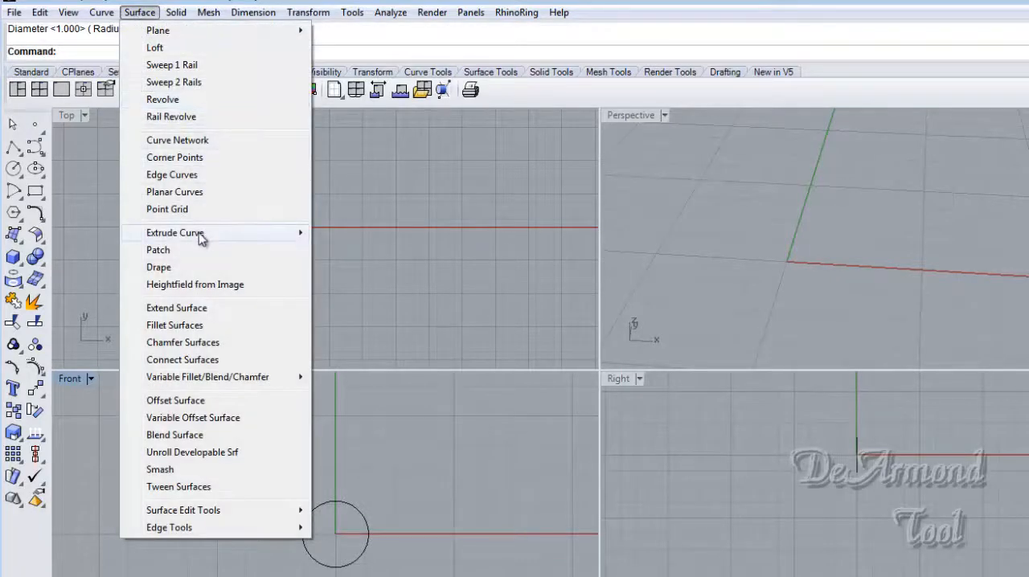
mouse_move(257, 242)
click(347, 236)
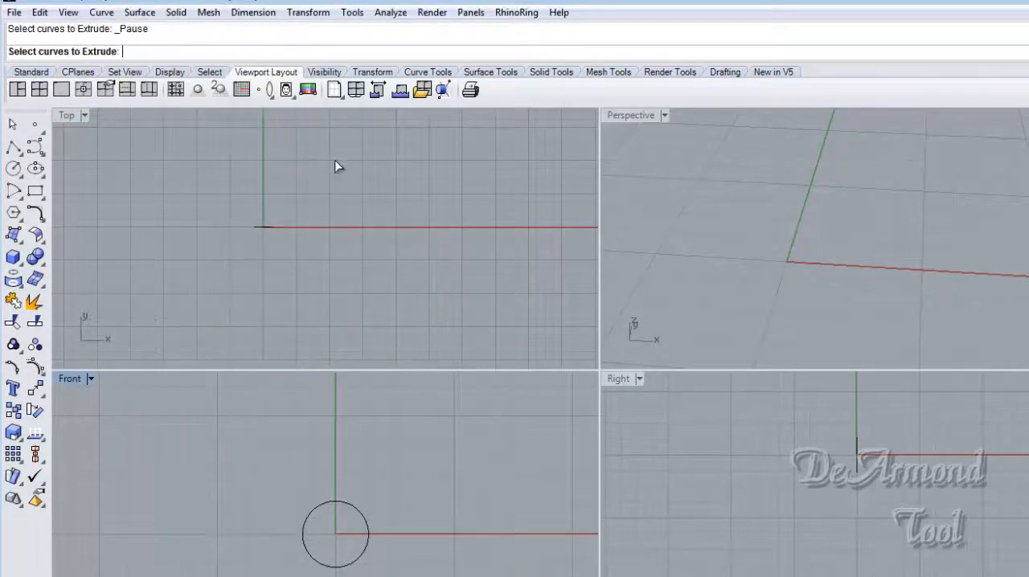
click(857, 465)
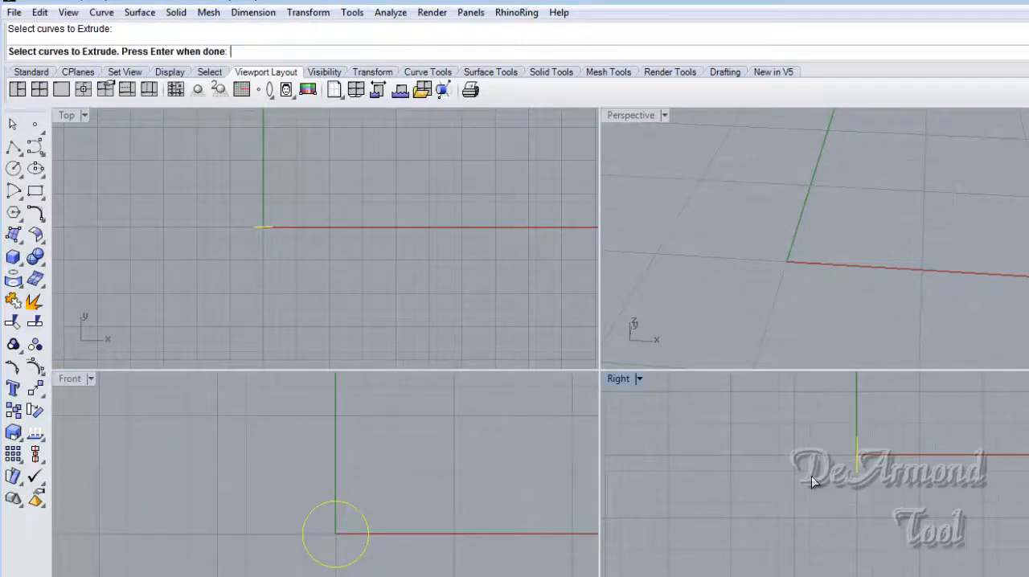
key(Return)
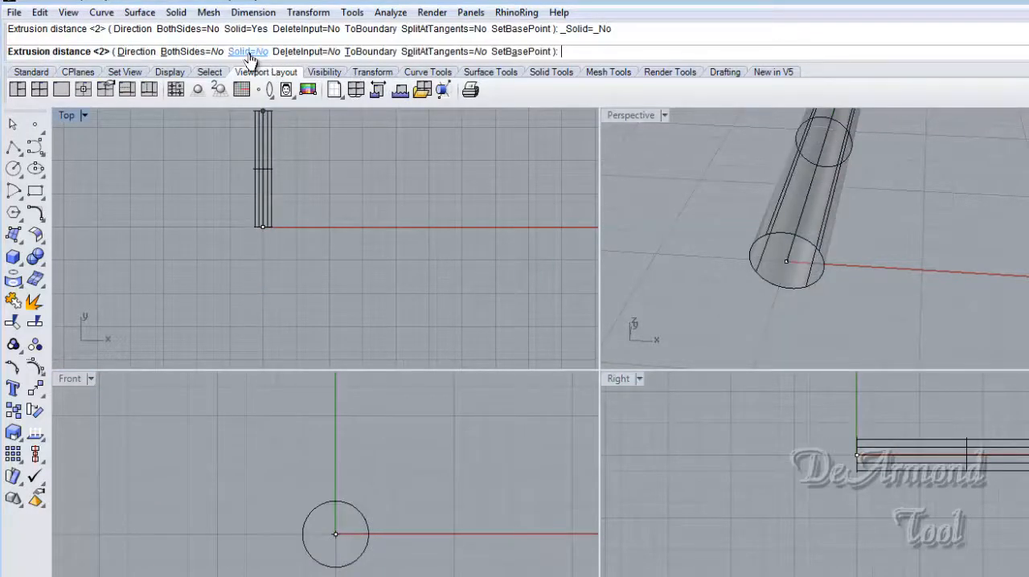
click(247, 52)
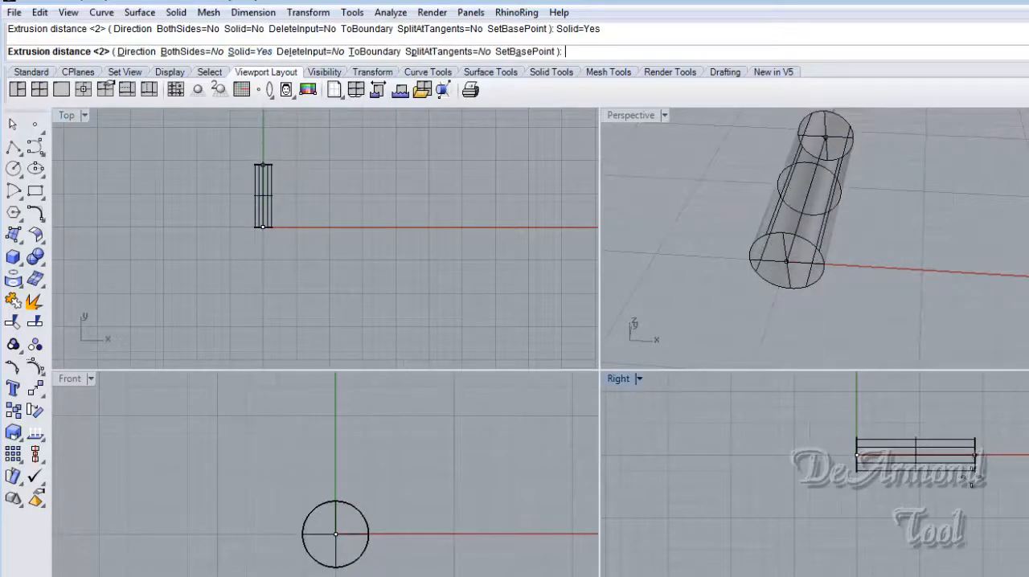
click(987, 473)
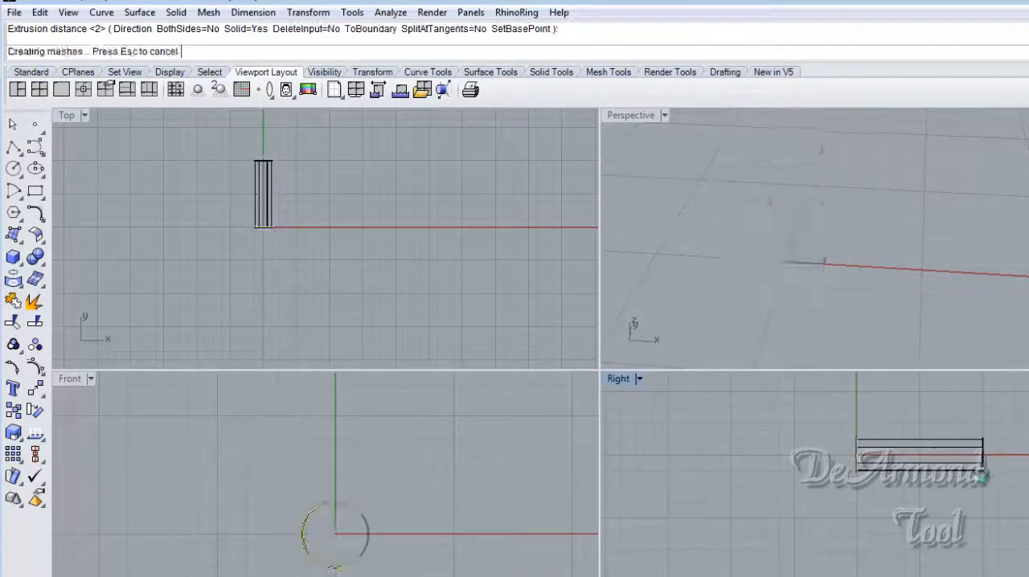
- Maximize the Perspective viewport and inspect the solid cylinder from an angle
mouse_move(948, 290)
right_down()
mouse_move(960, 275)
mouse_move(840, 276)
mouse_move(793, 214)
mouse_move(981, 197)
mouse_move(918, 238)
mouse_move(788, 204)
mouse_move(721, 216)
mouse_move(796, 220)
right_up()
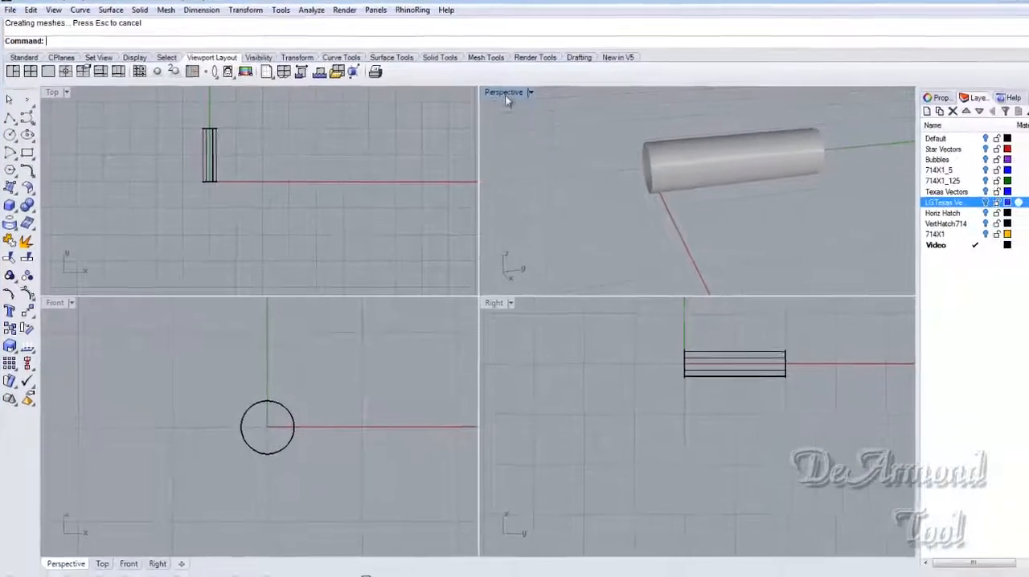
double_click(525, 96)
scroll(494, 265, up, 1)
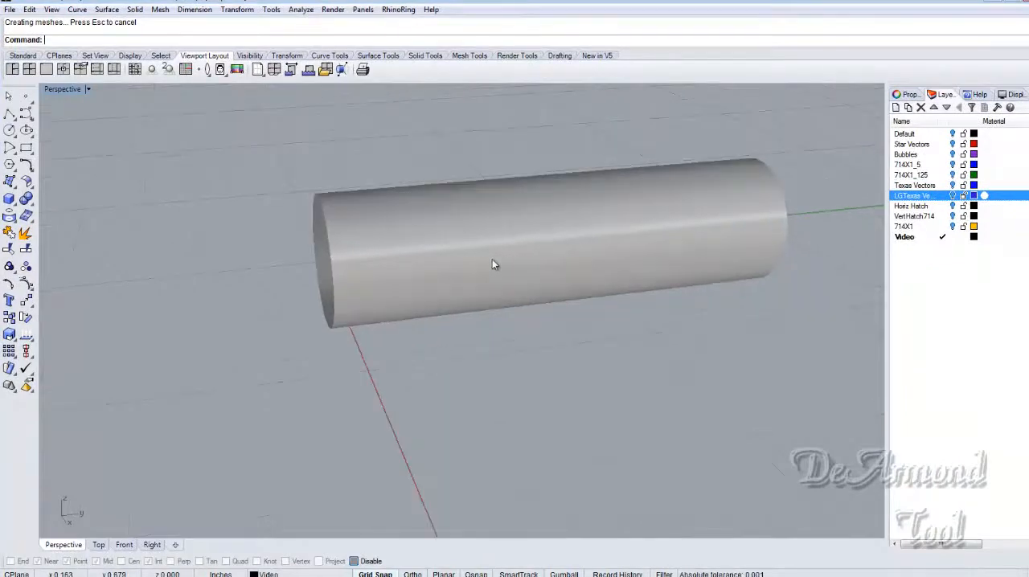
mouse_move(506, 294)
right_down()
mouse_move(604, 315)
mouse_move(630, 280)
mouse_move(510, 291)
right_up()
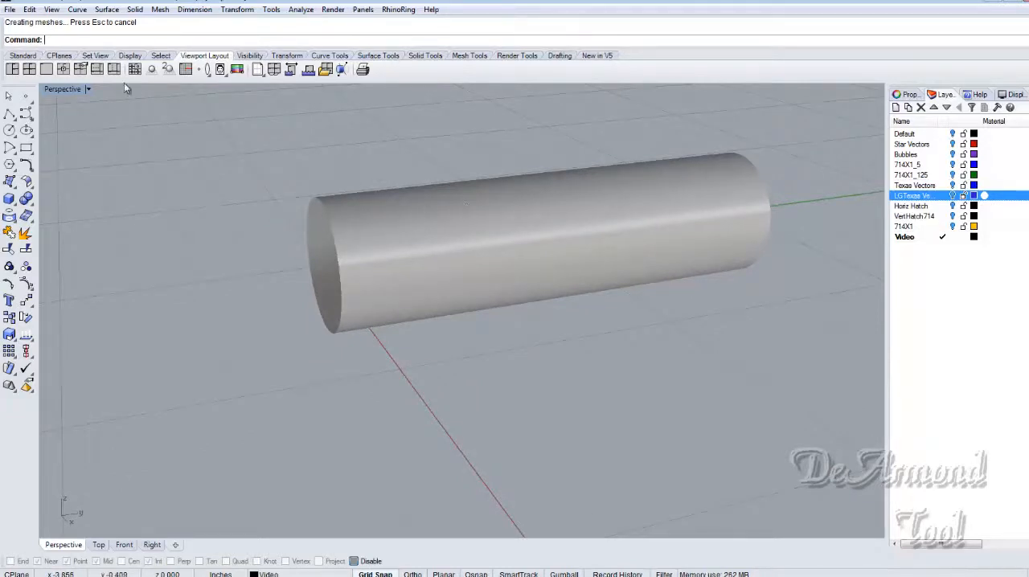
click(10, 9)
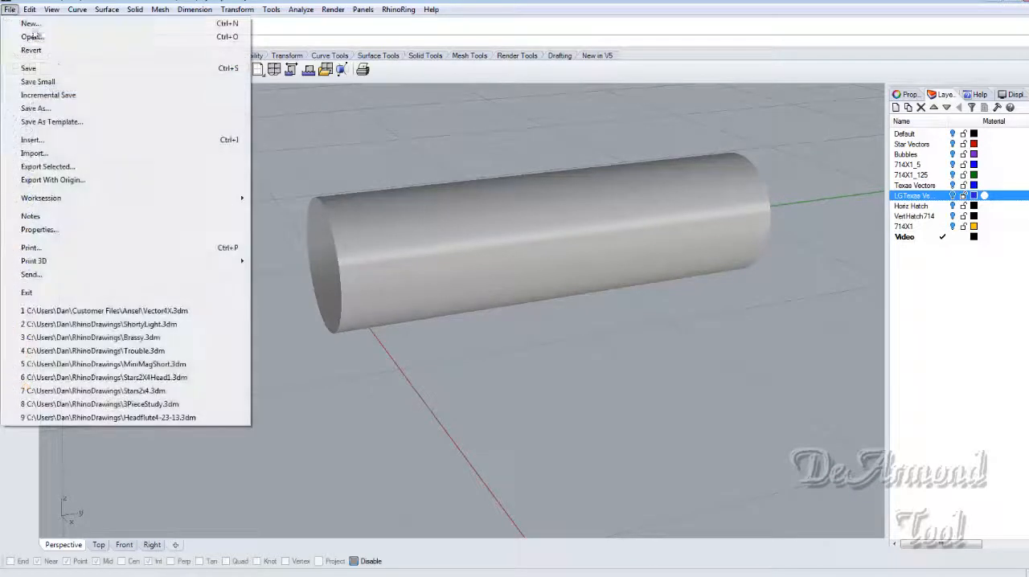
click(37, 108)
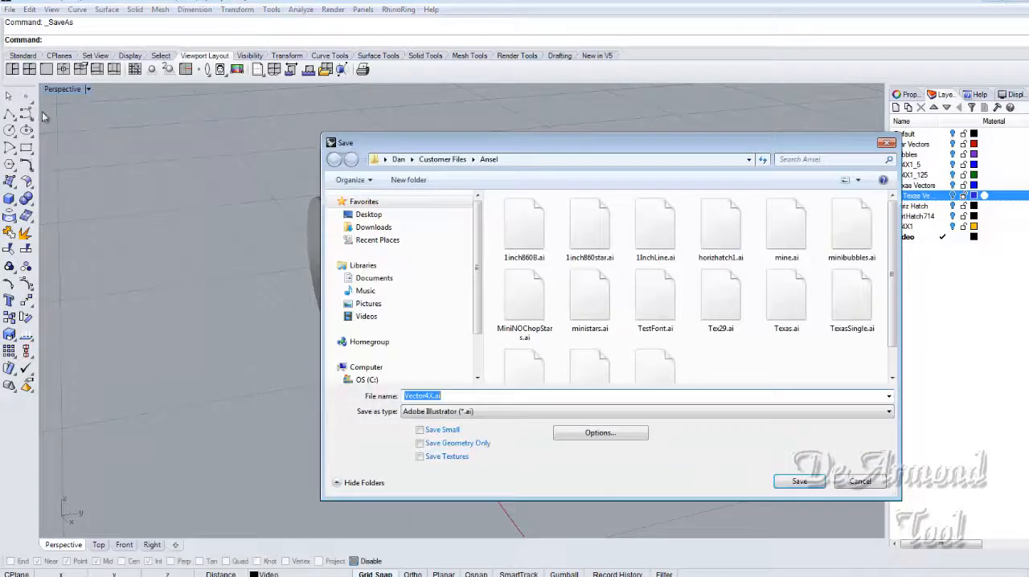
click(864, 482)
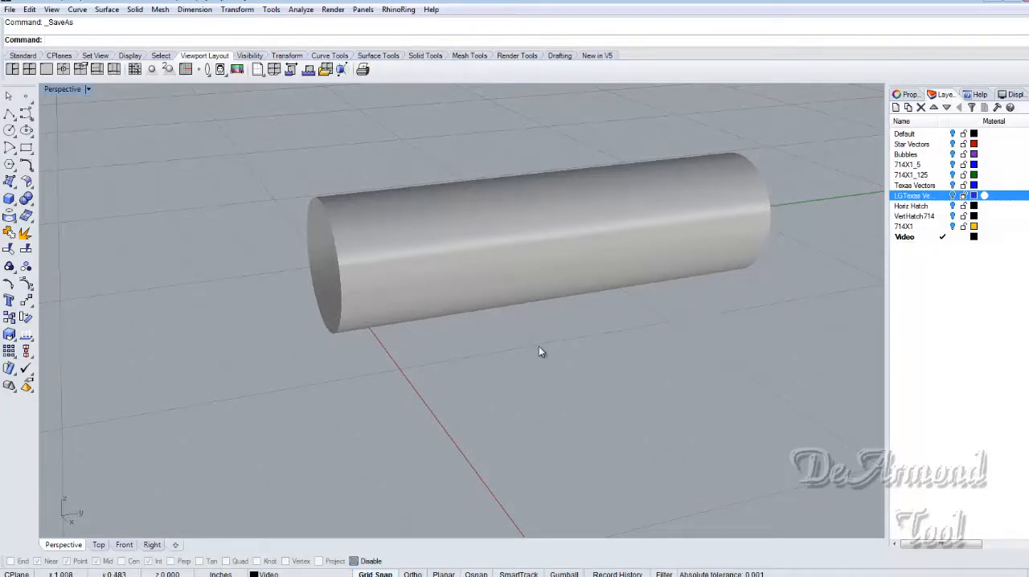
right_drag(545, 351, 567, 345)
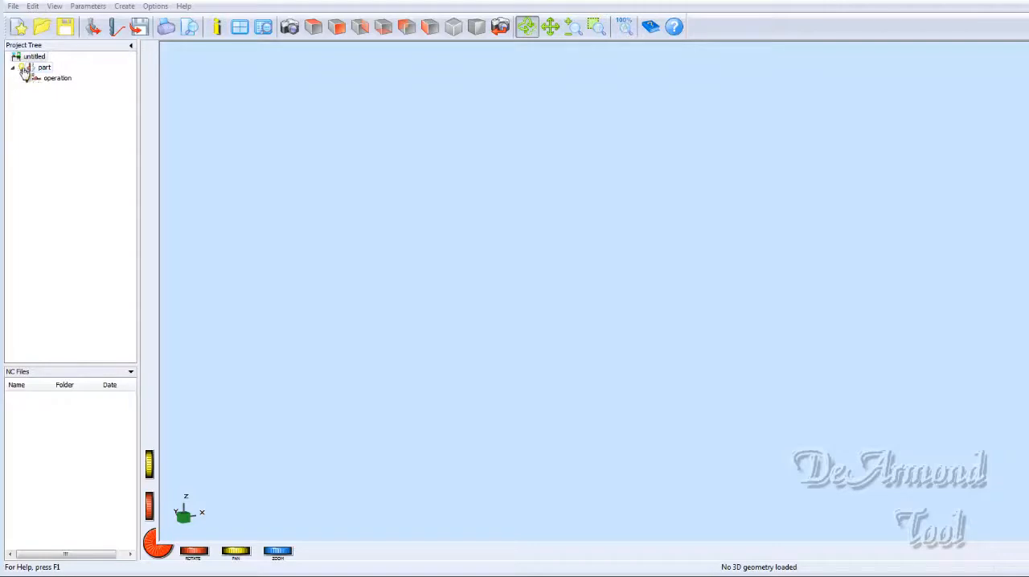
- Switch to DeskProto and load the geometry file MiniChopBody1_125.stl from the Ansel customer folder
click(13, 6)
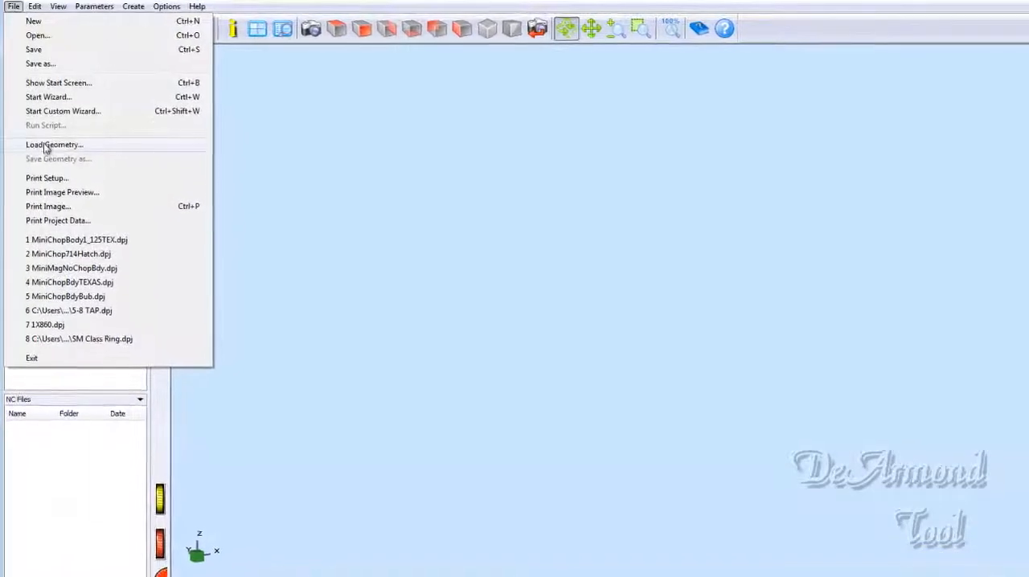
click(46, 146)
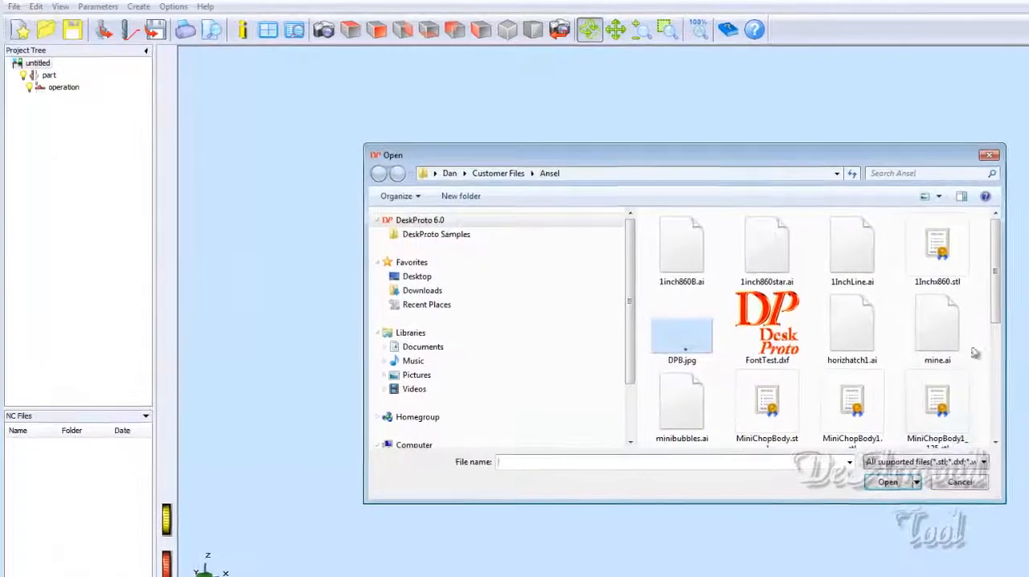
drag(1005, 313, 1009, 355)
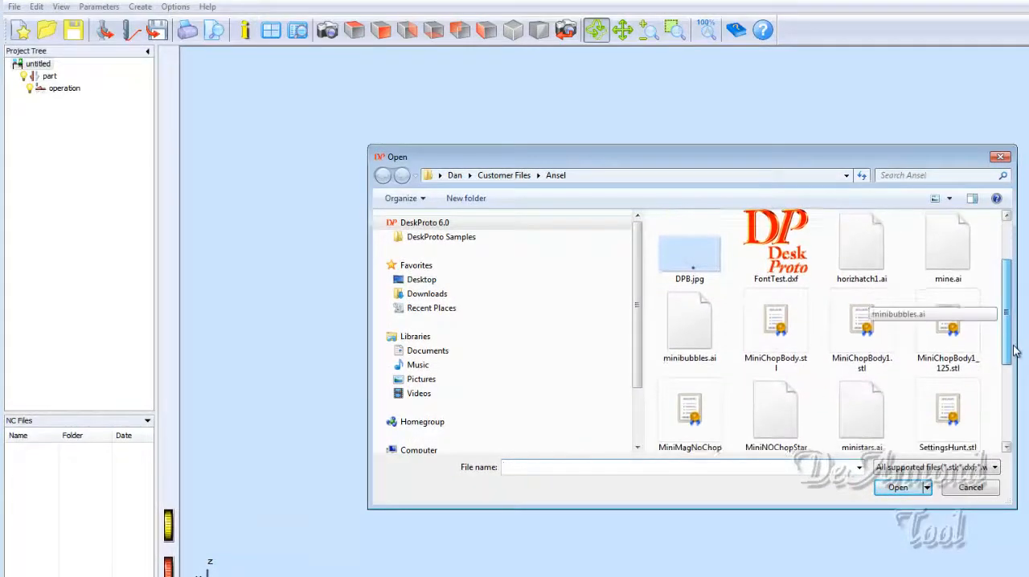
double_click(950, 332)
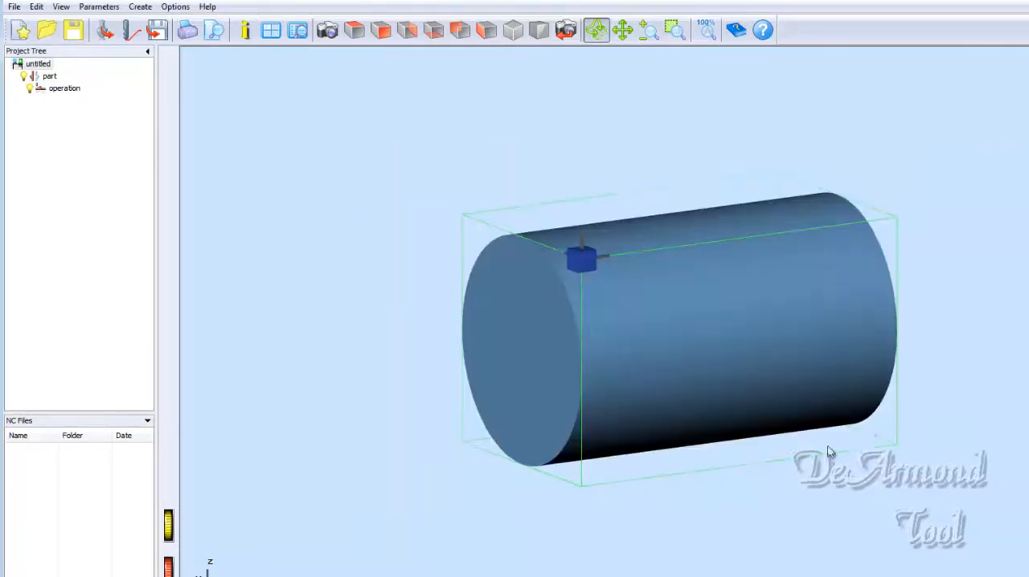
mouse_move(627, 394)
mouse_down()
mouse_move(730, 418)
mouse_move(798, 414)
mouse_move(636, 431)
mouse_move(500, 376)
mouse_move(611, 390)
mouse_up()
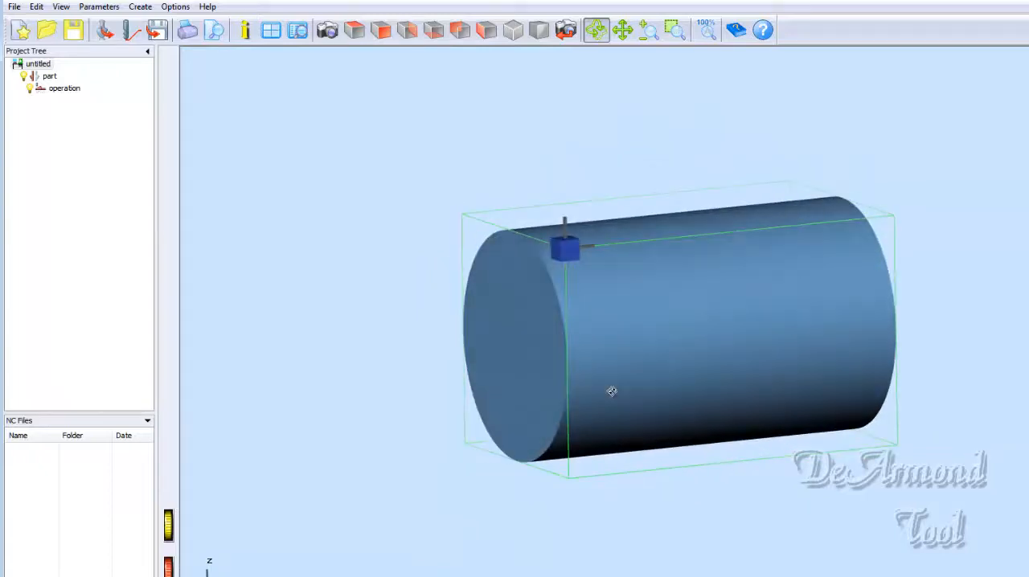
- Enable the rotation axis in the part's parameters and accept the resulting changes to its settings
double_click(38, 79)
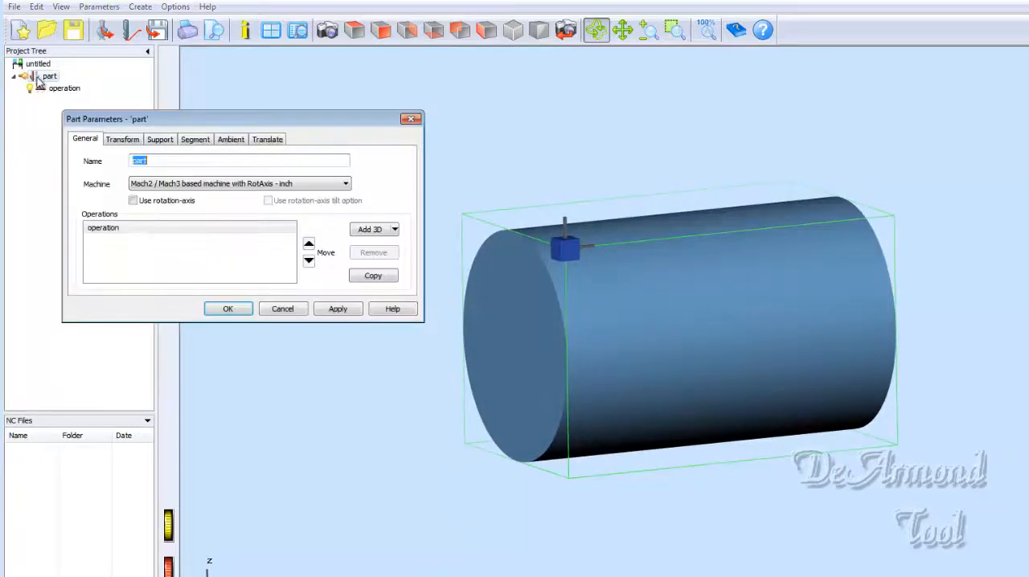
click(131, 200)
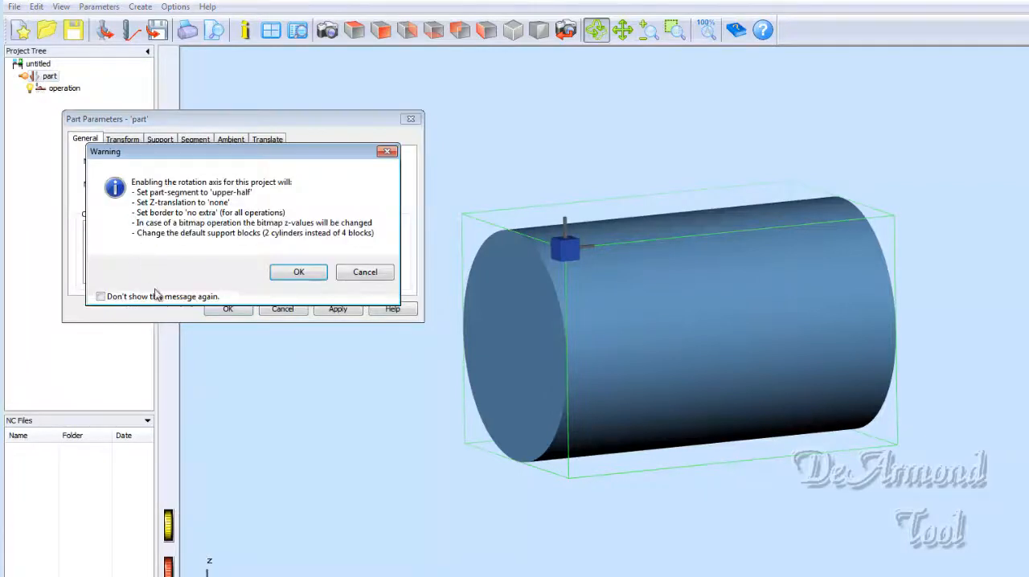
click(296, 275)
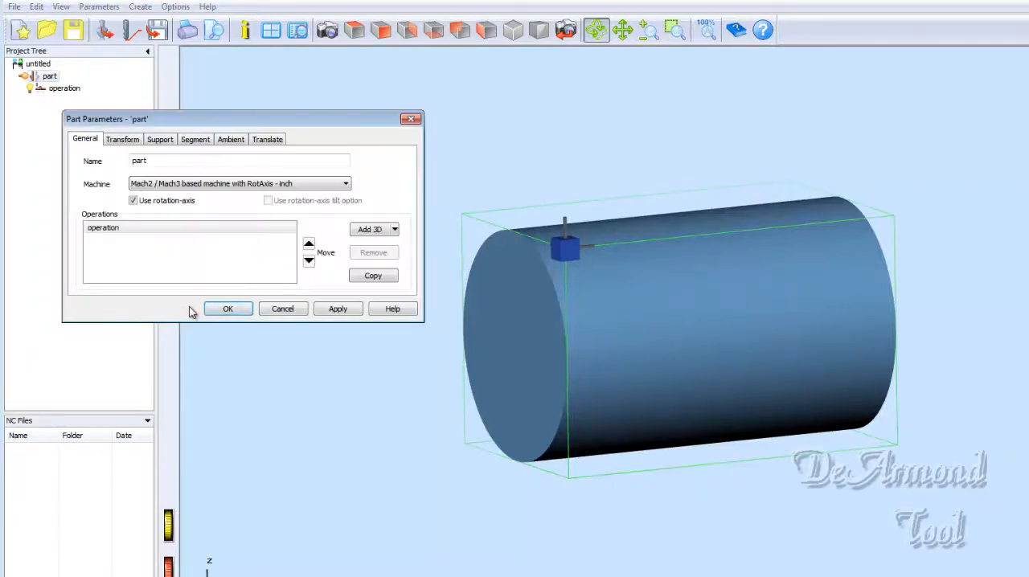
- Apply the rotation-axis setting to the part, check its transform settings and close the part parameters
click(337, 310)
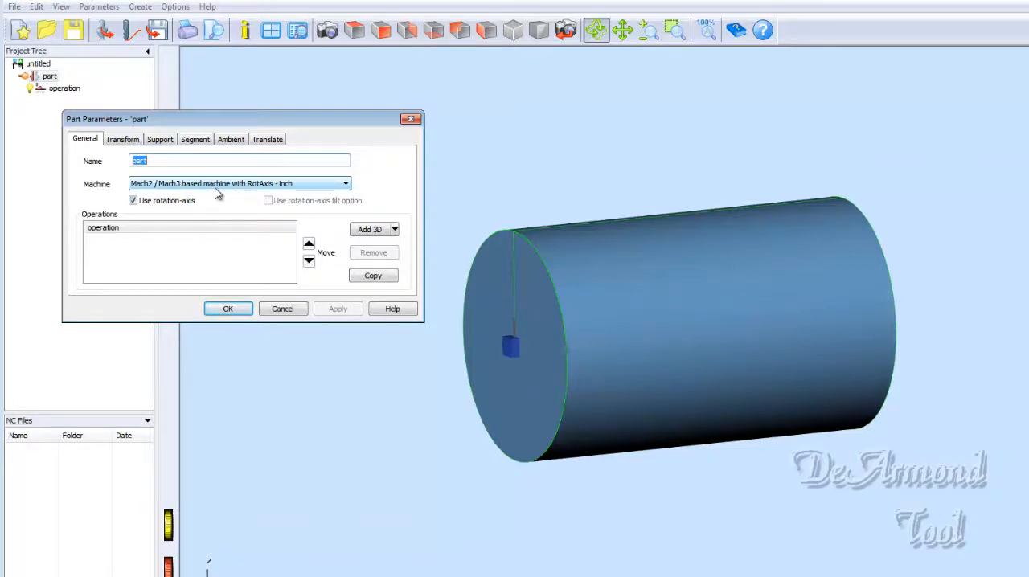
click(131, 141)
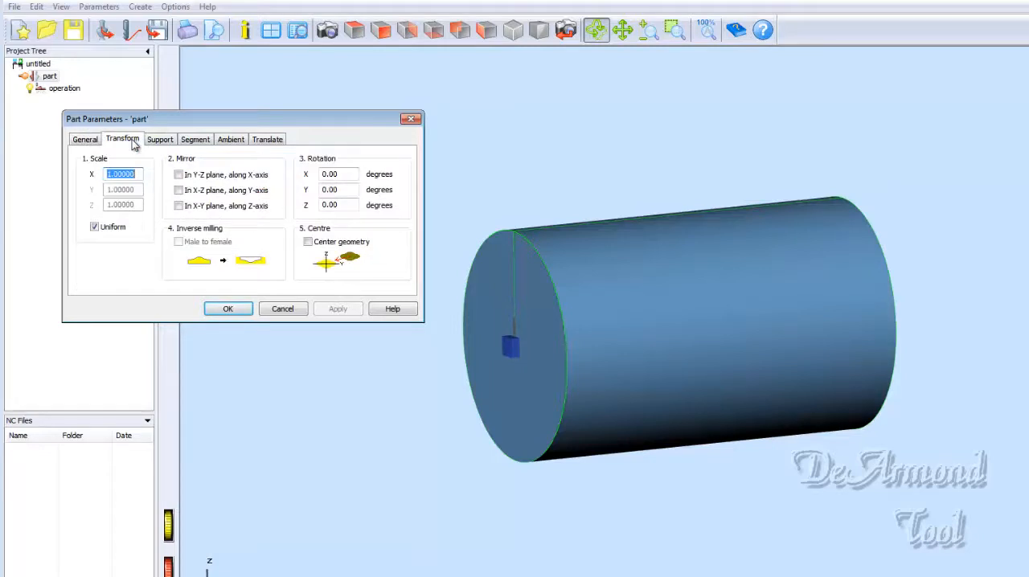
click(411, 119)
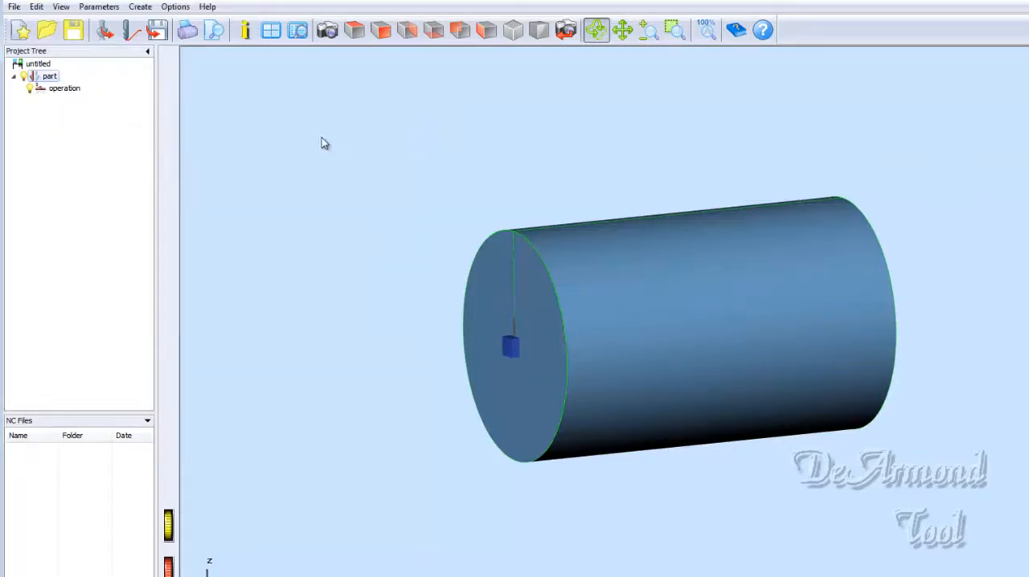
- Set the 3D operation's cutter to the ball nose with radius 1/64, diameter 1/32 inch, and accept the operation parameters
double_click(50, 90)
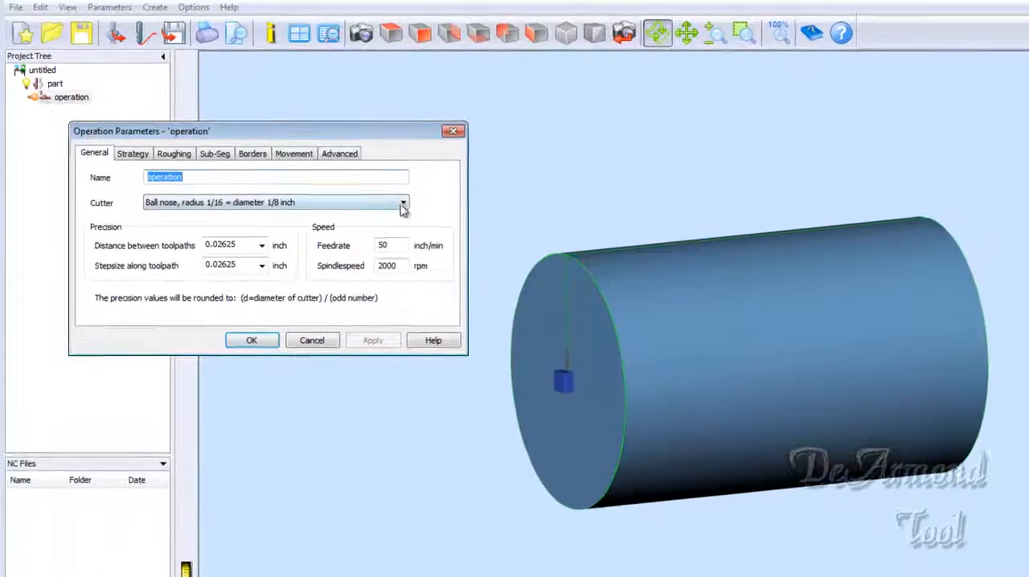
click(426, 216)
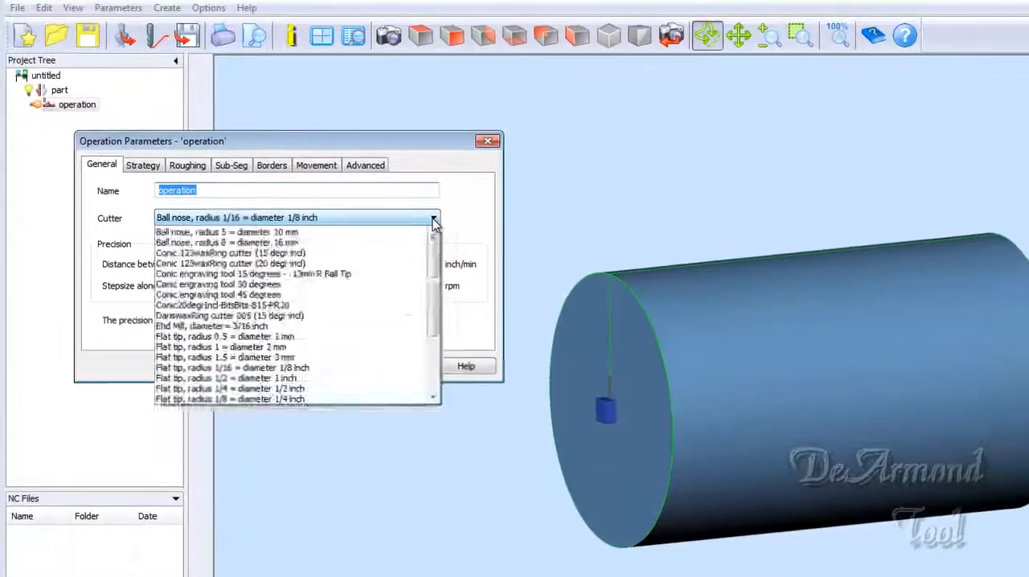
click(426, 216)
click(426, 215)
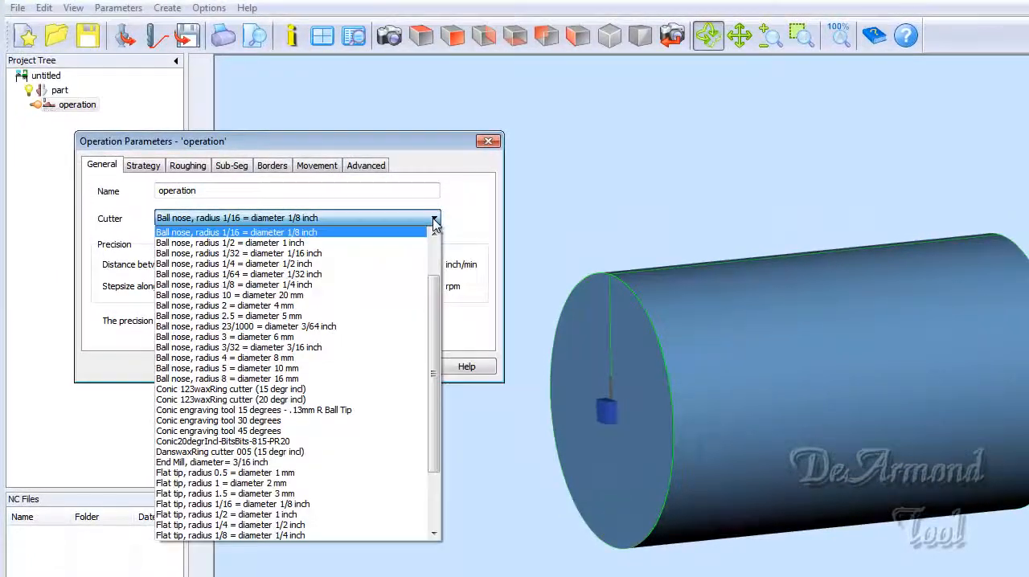
click(389, 277)
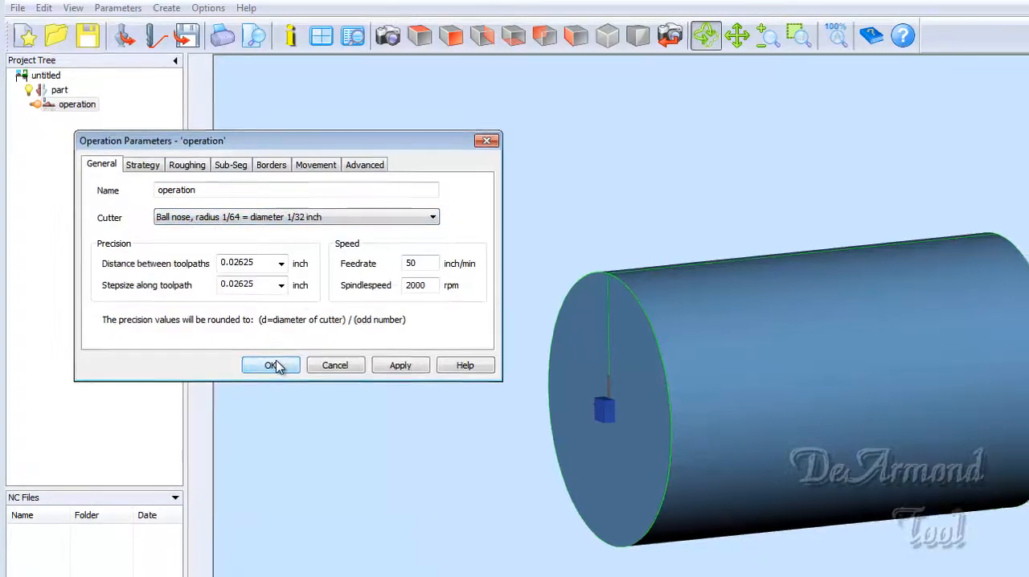
click(401, 365)
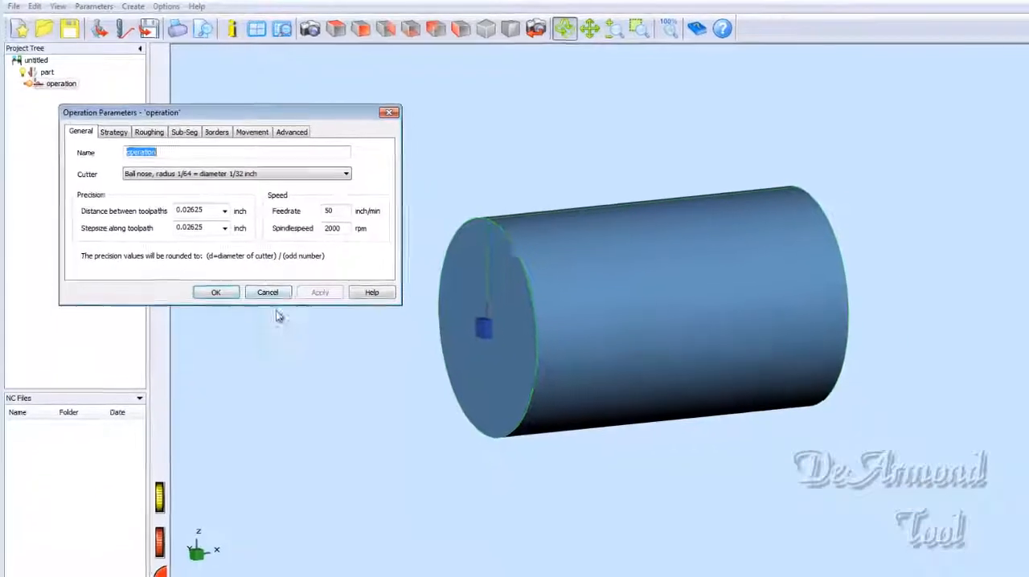
click(215, 292)
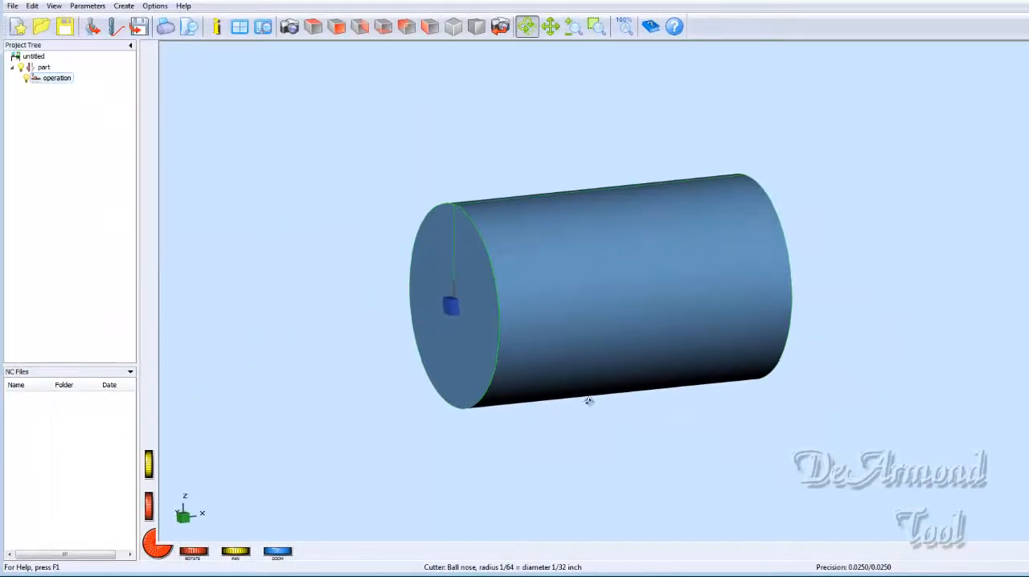
- Add the vector file TexasSingle.ai from the Ansel customer folder to the project as geometry
drag(588, 400, 567, 452)
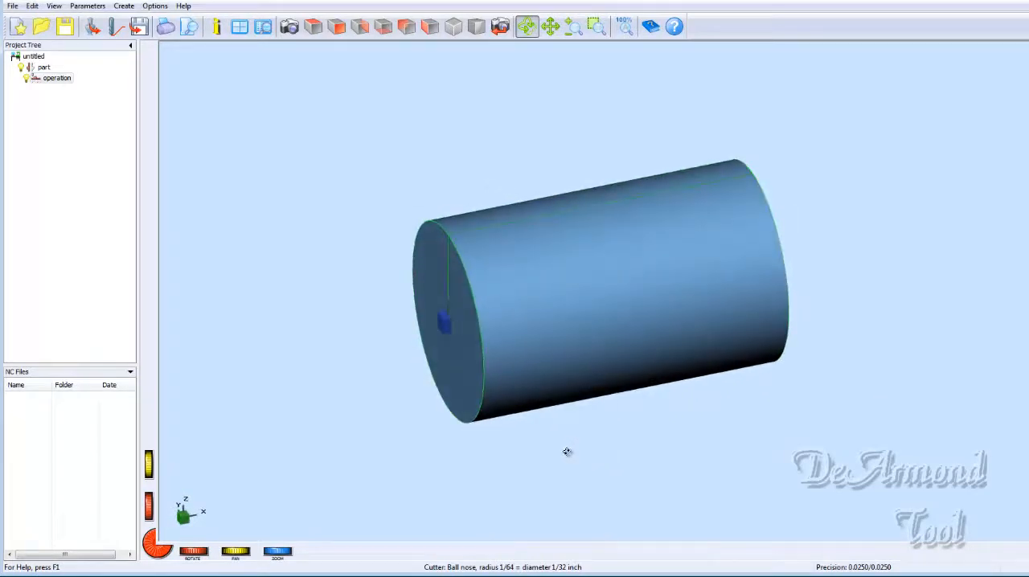
click(13, 6)
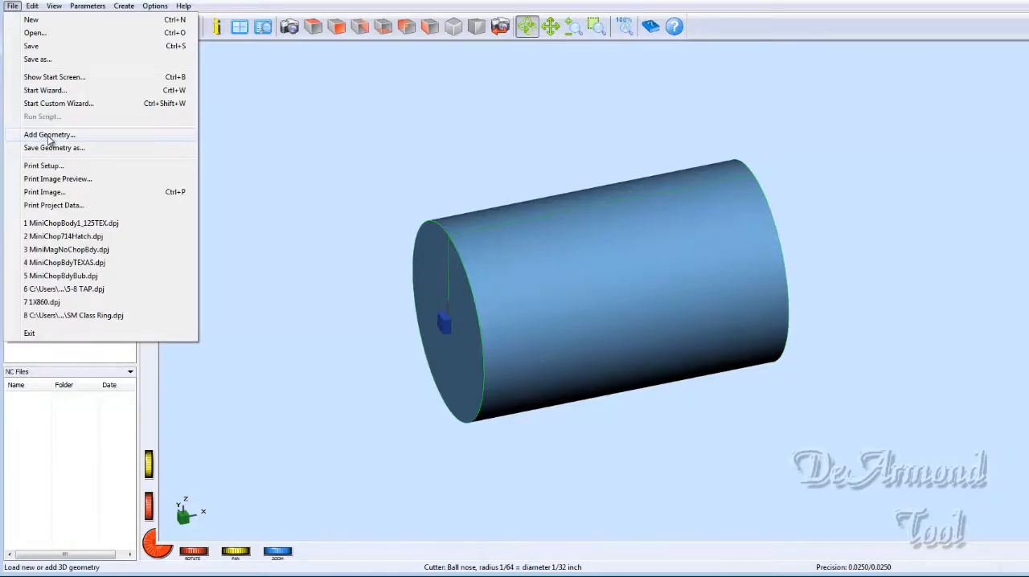
click(48, 136)
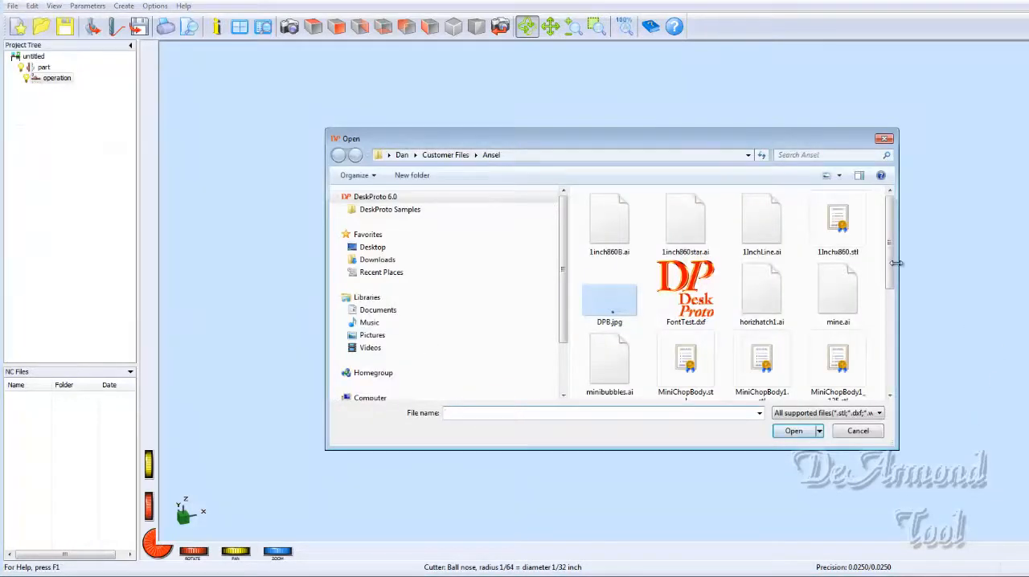
drag(891, 264, 895, 369)
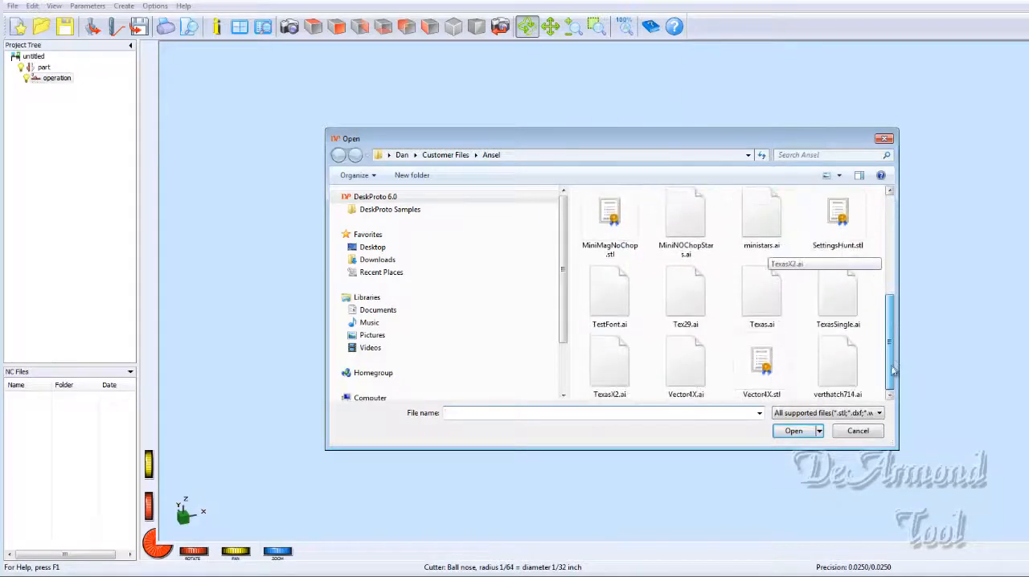
click(832, 300)
click(794, 431)
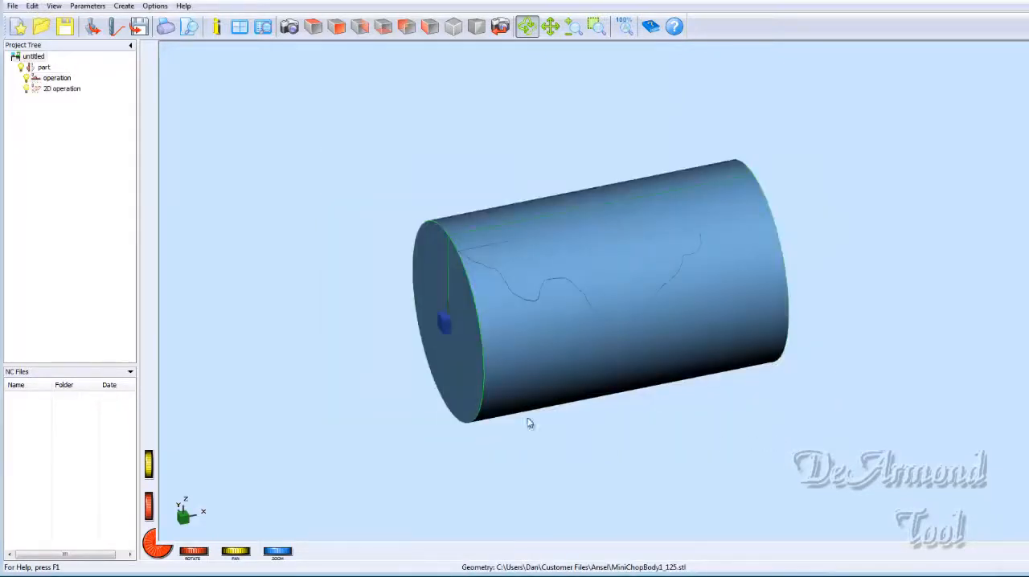
- Examine from several angles how the Texas outline wraps around the cylinder
drag(729, 394, 554, 426)
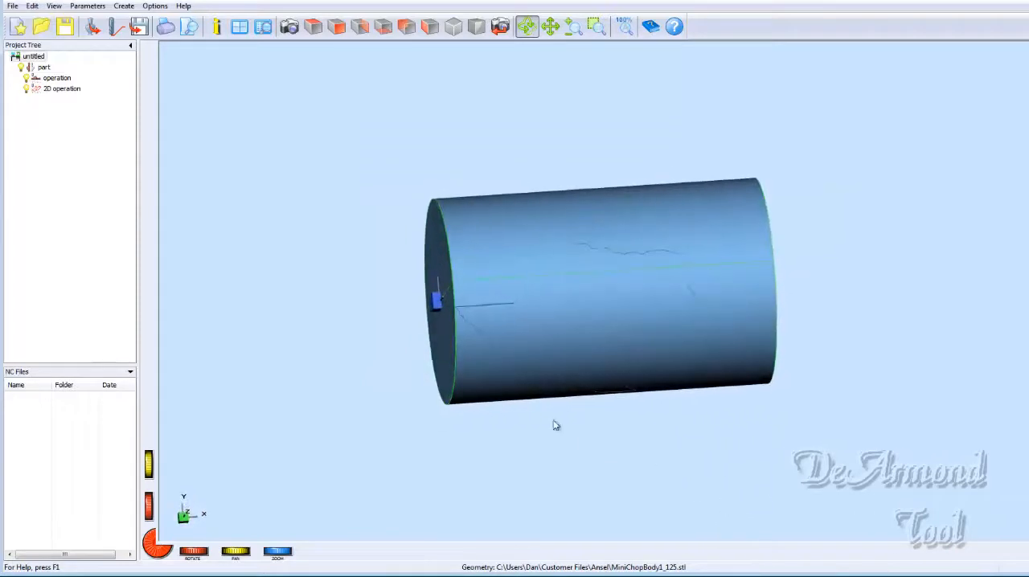
scroll(564, 303, up, 5)
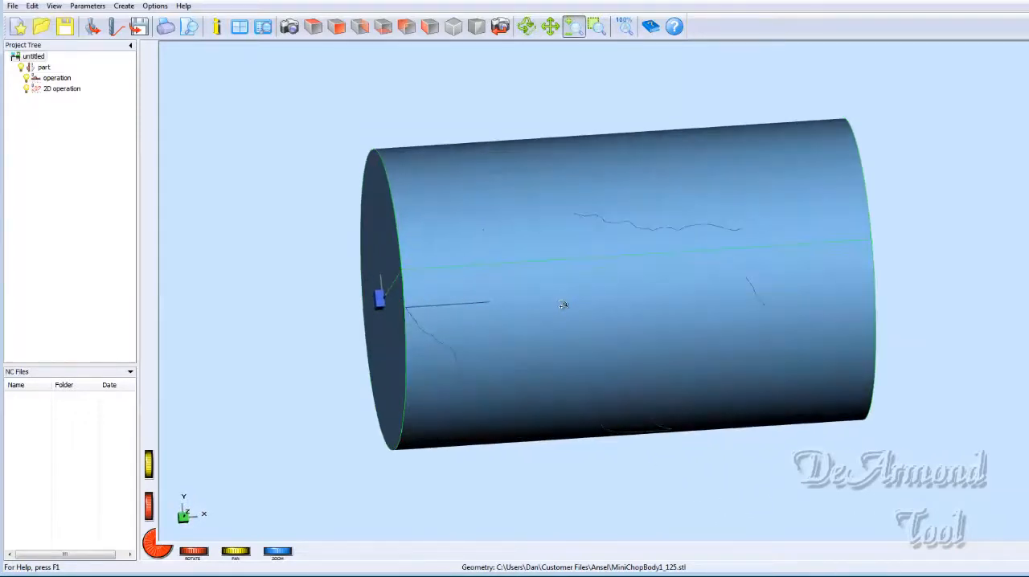
drag(620, 440, 646, 340)
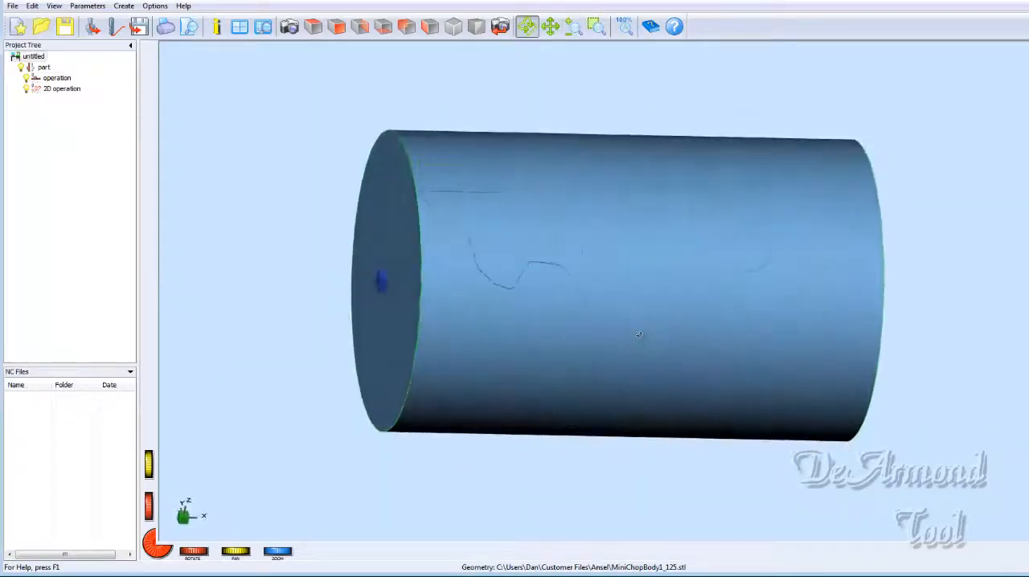
drag(328, 226, 426, 304)
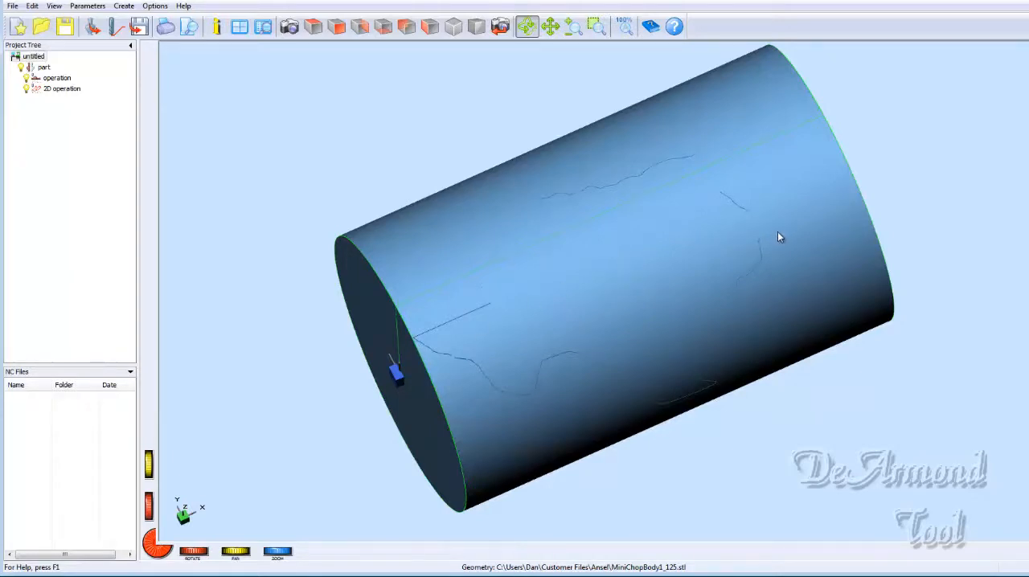
drag(778, 231, 708, 242)
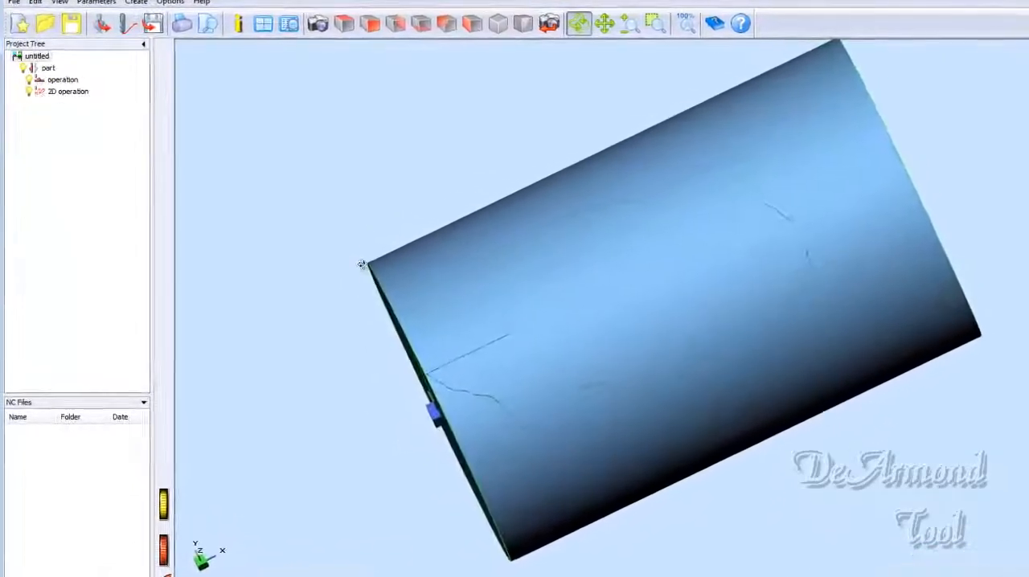
drag(354, 260, 375, 200)
drag(663, 317, 628, 349)
drag(692, 380, 690, 429)
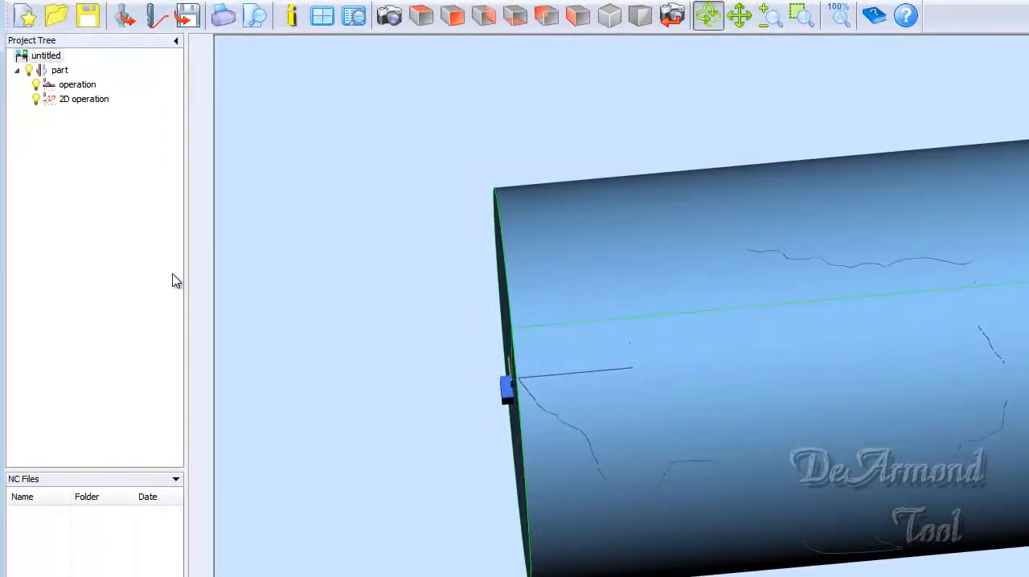
- Disable the 3D operation and rotate the 2D operation's Texas vectors 270 degrees about Z
click(37, 85)
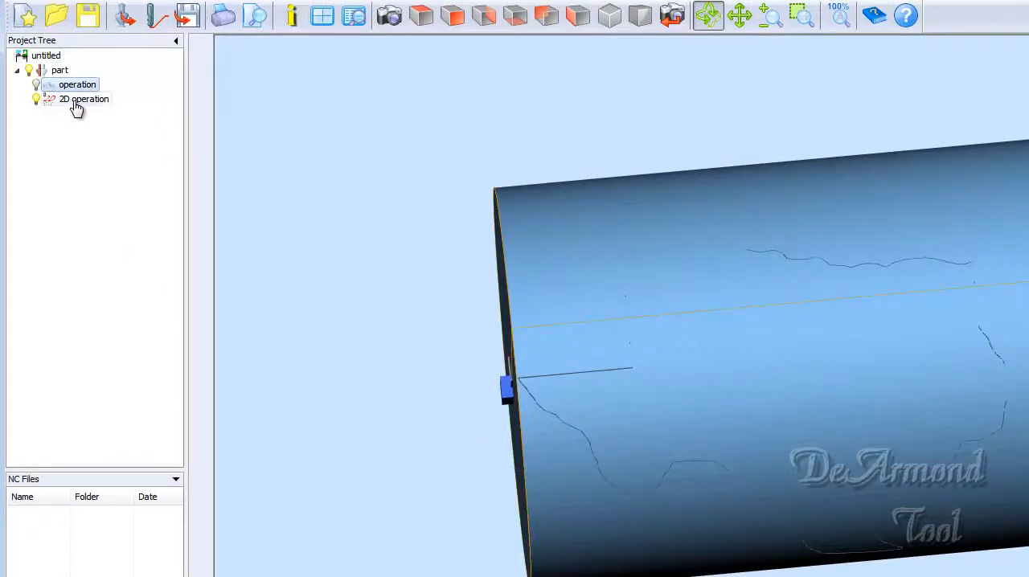
click(53, 104)
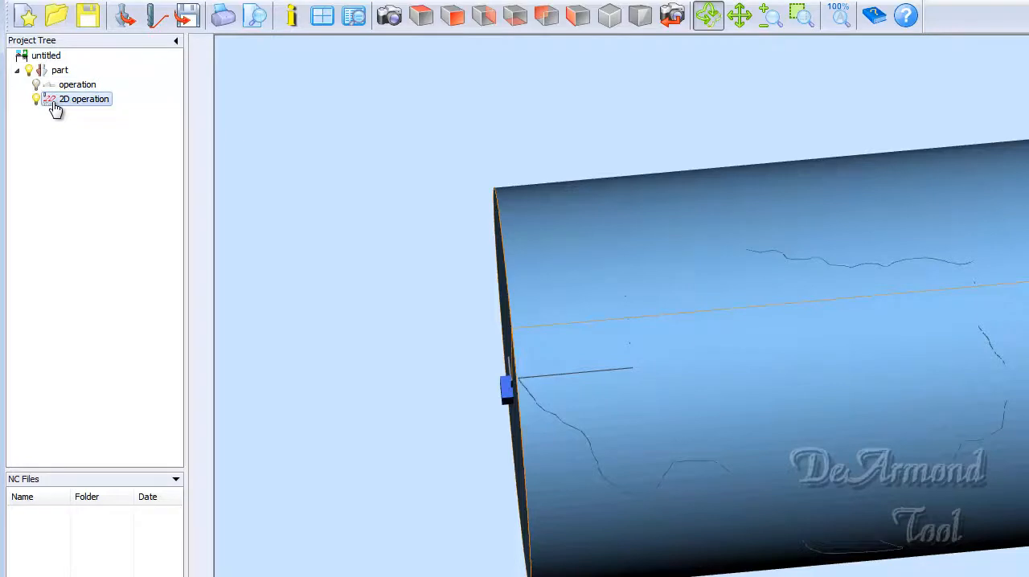
double_click(53, 105)
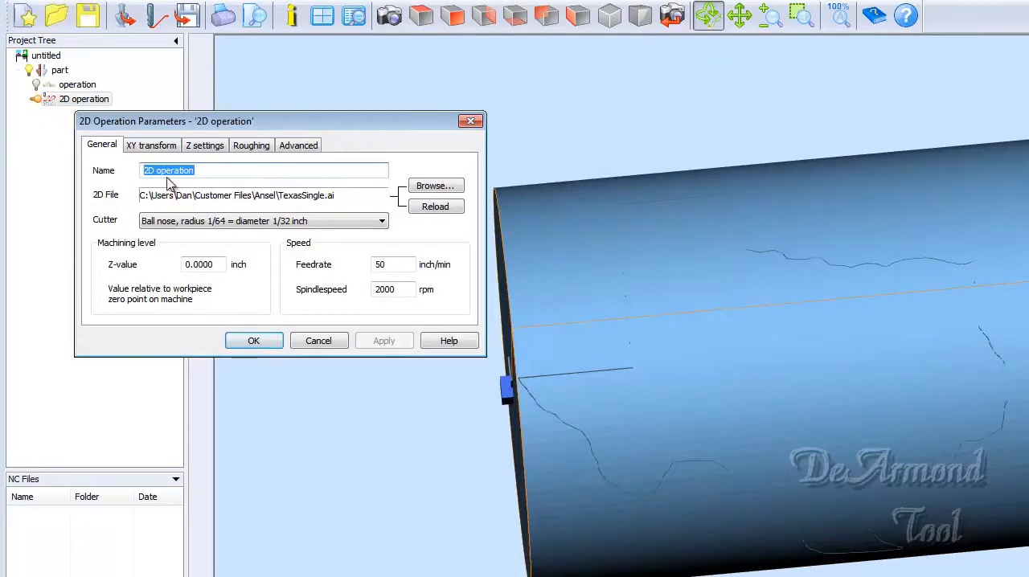
click(204, 146)
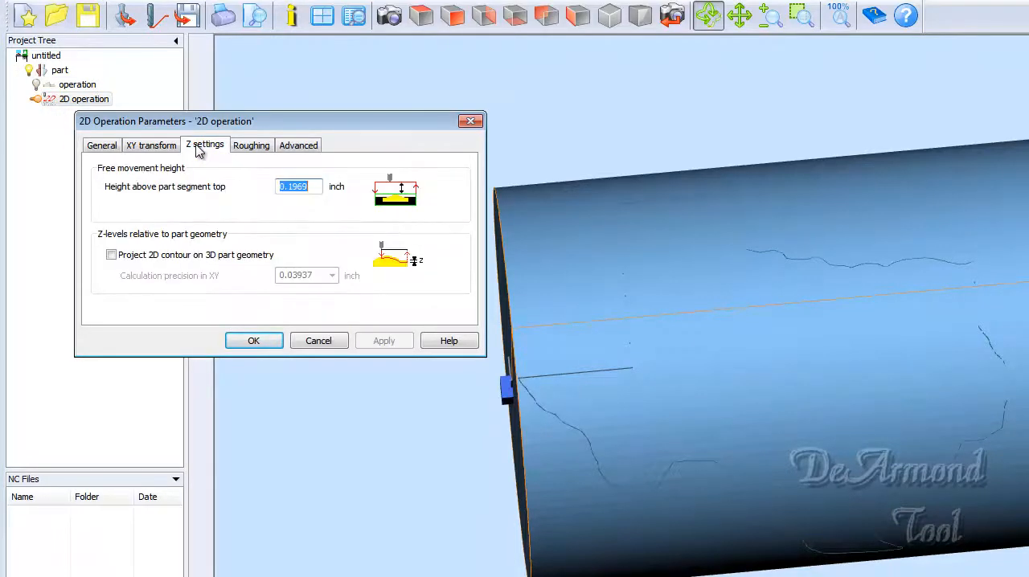
click(170, 145)
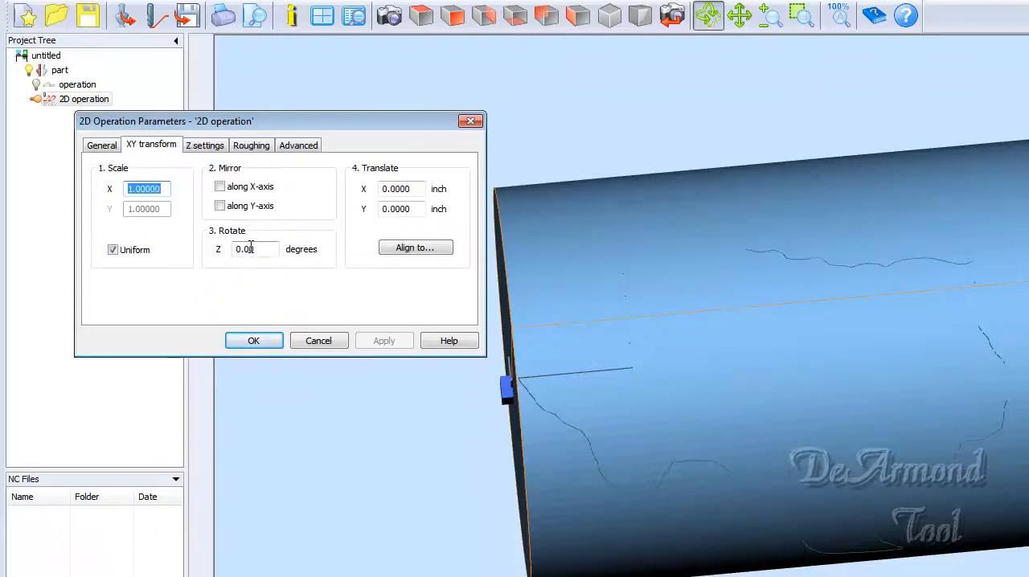
drag(252, 248, 226, 251)
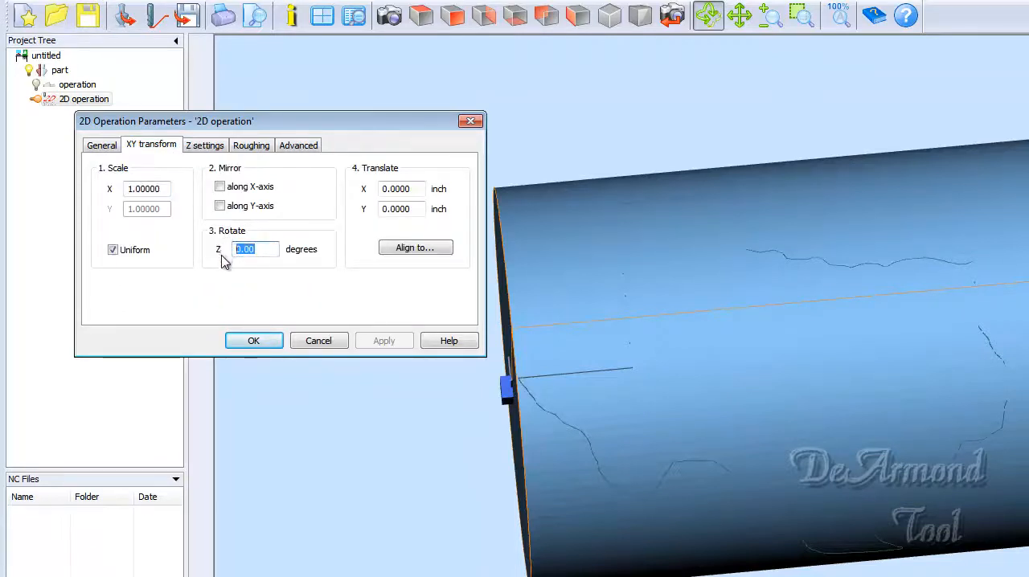
text(270)
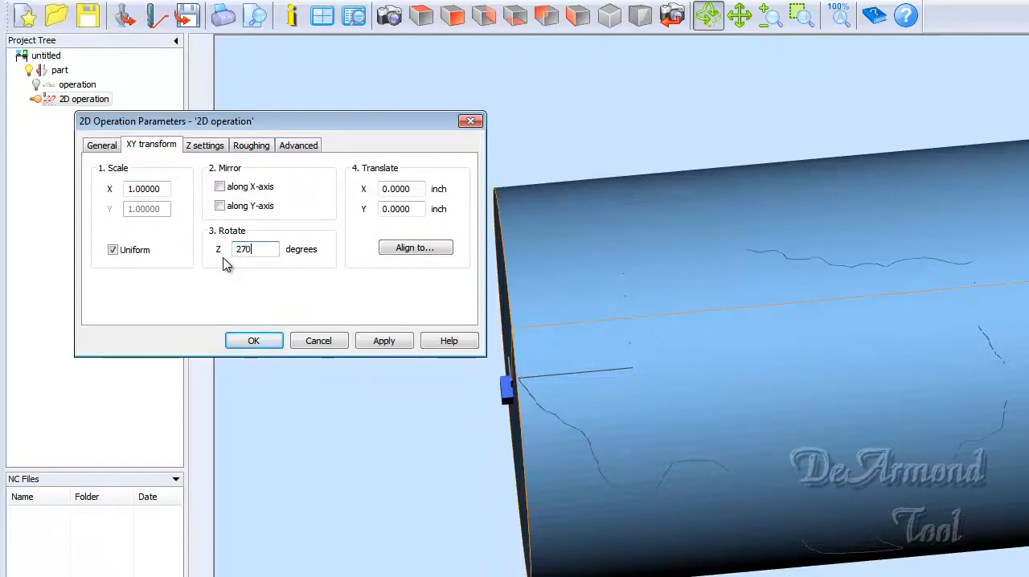
click(367, 343)
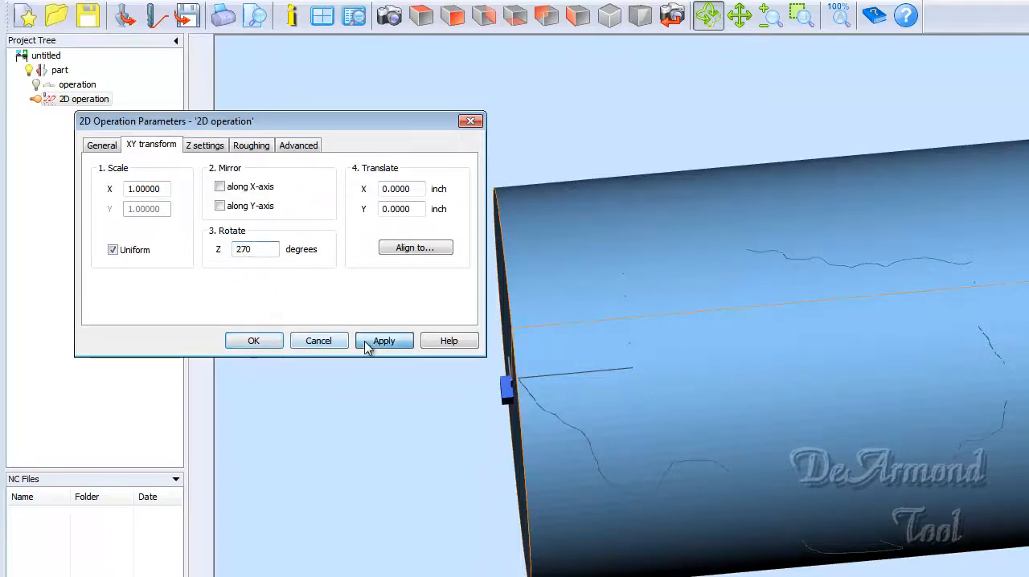
click(259, 342)
- Translate the 2D operation's Texas vectors 1 inch along X in the XY transform settings
drag(521, 540, 744, 507)
double_click(50, 100)
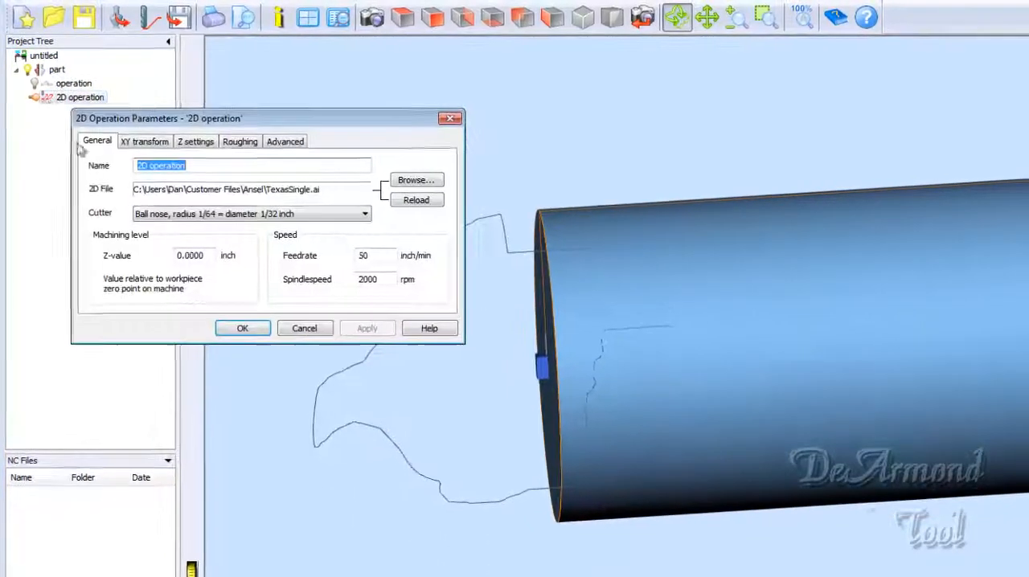
click(152, 149)
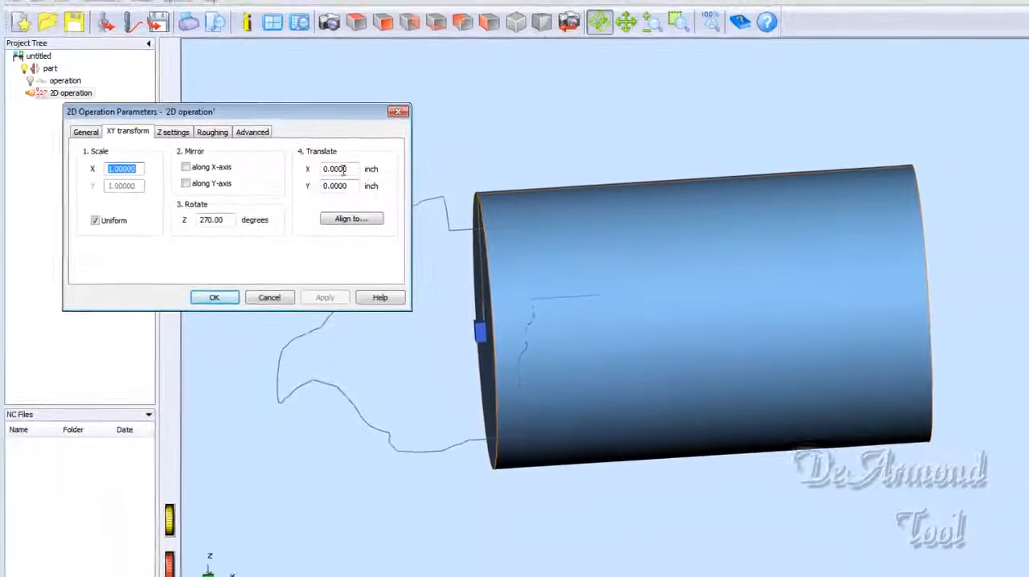
double_click(343, 176)
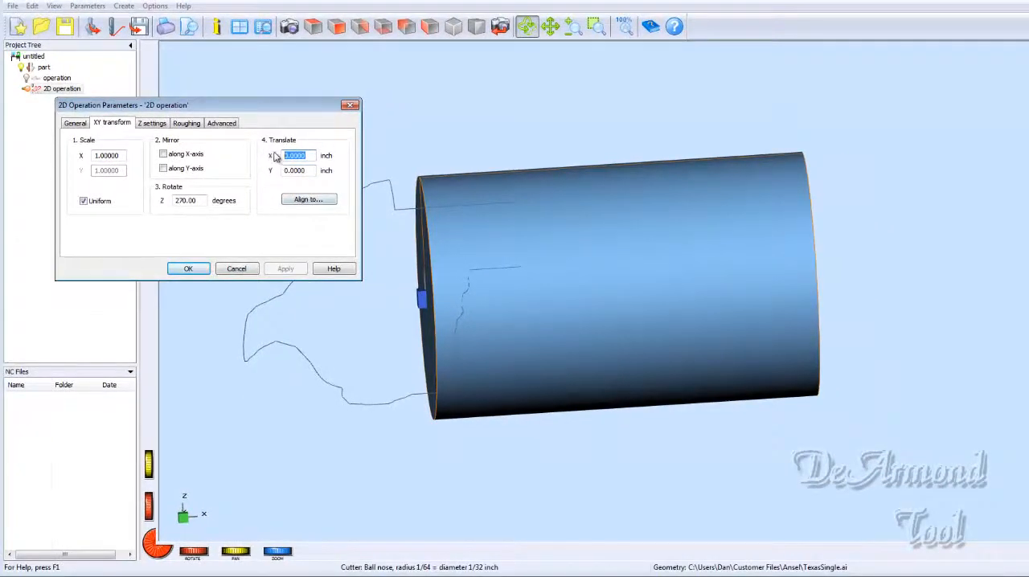
text(1)
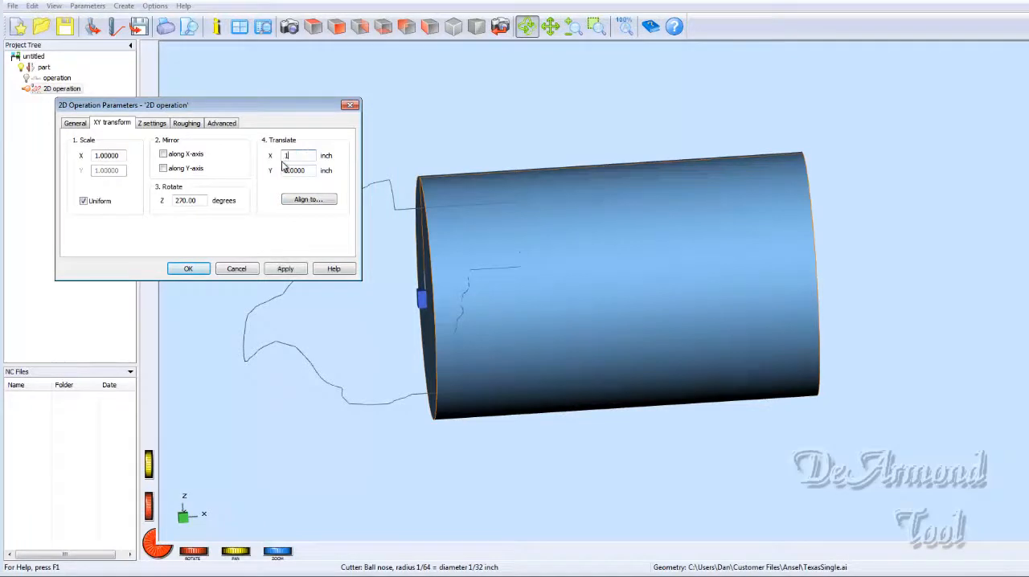
key(Return)
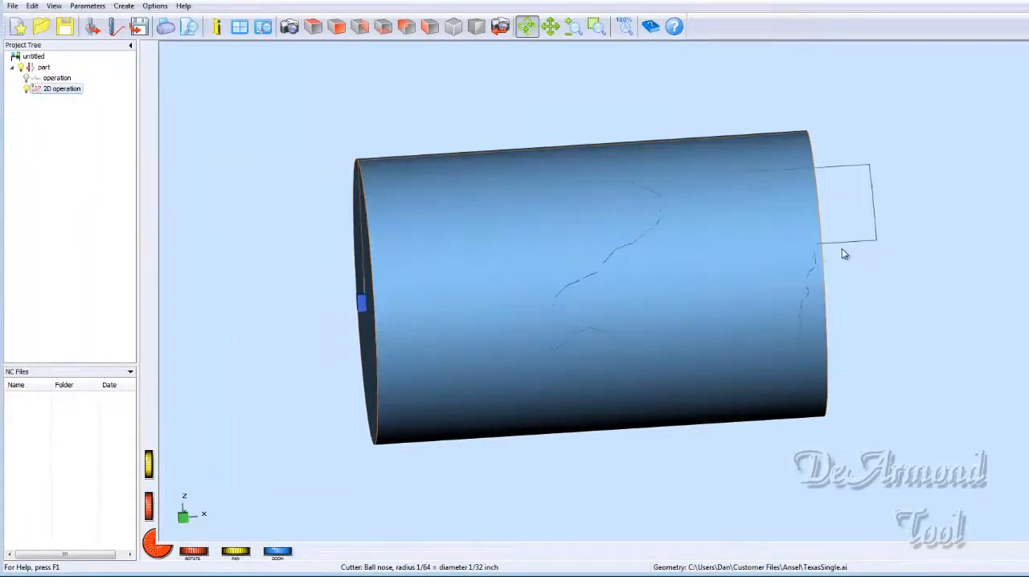
- Set the 2D operation's X translation to 0.7 inch in its XY transform settings
double_click(50, 90)
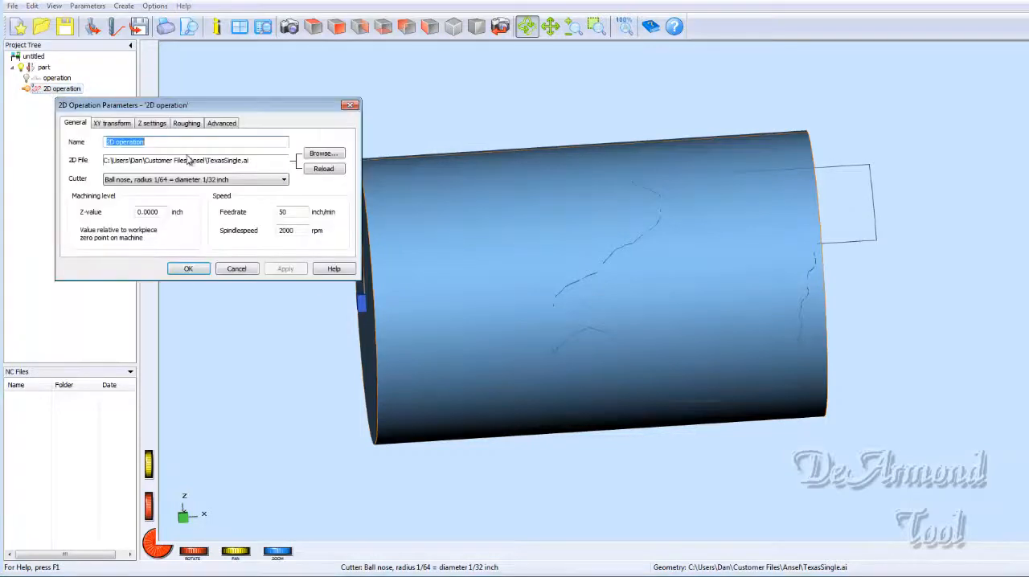
click(112, 124)
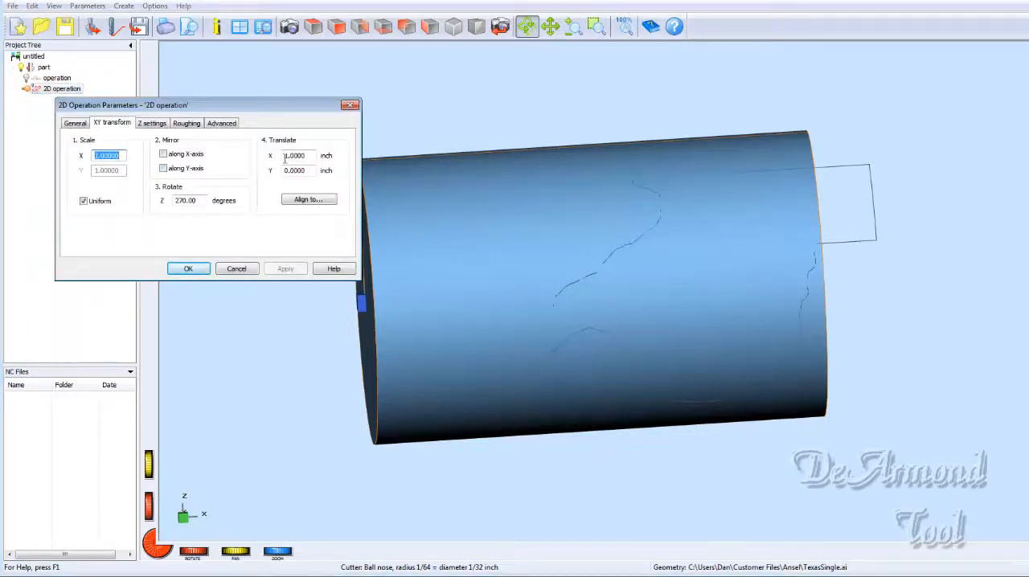
drag(285, 158, 309, 156)
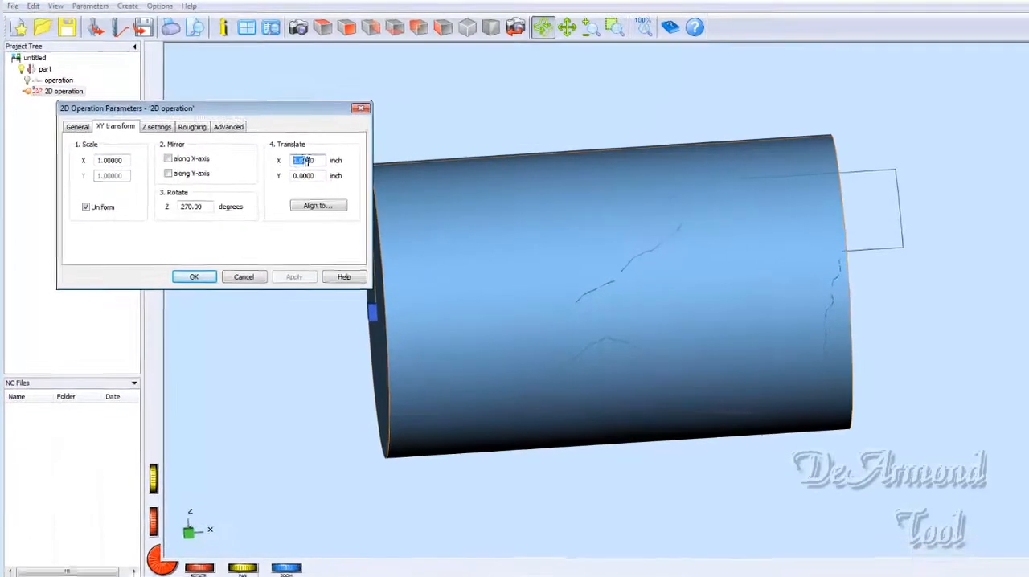
text(0.)
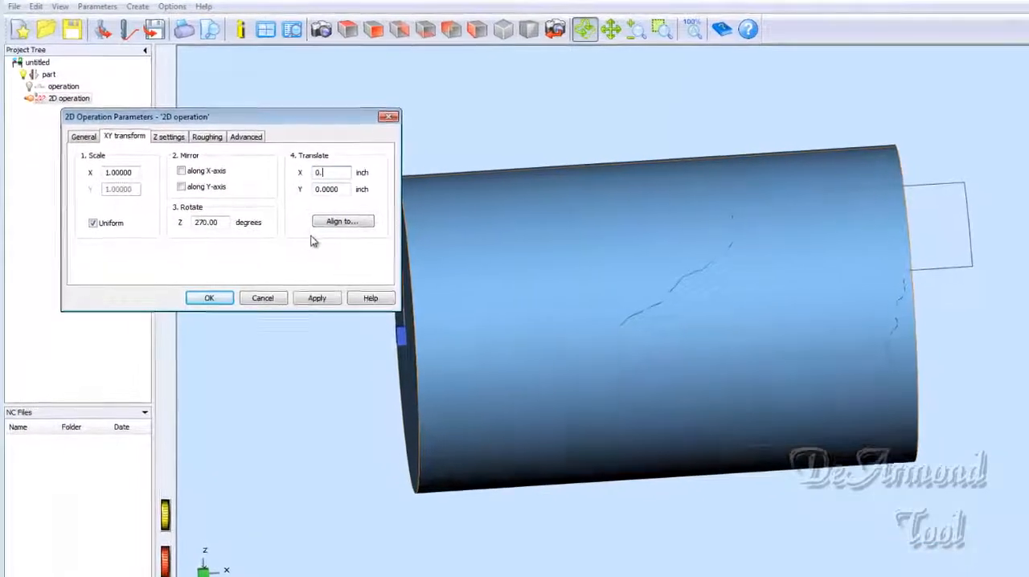
text(7000)
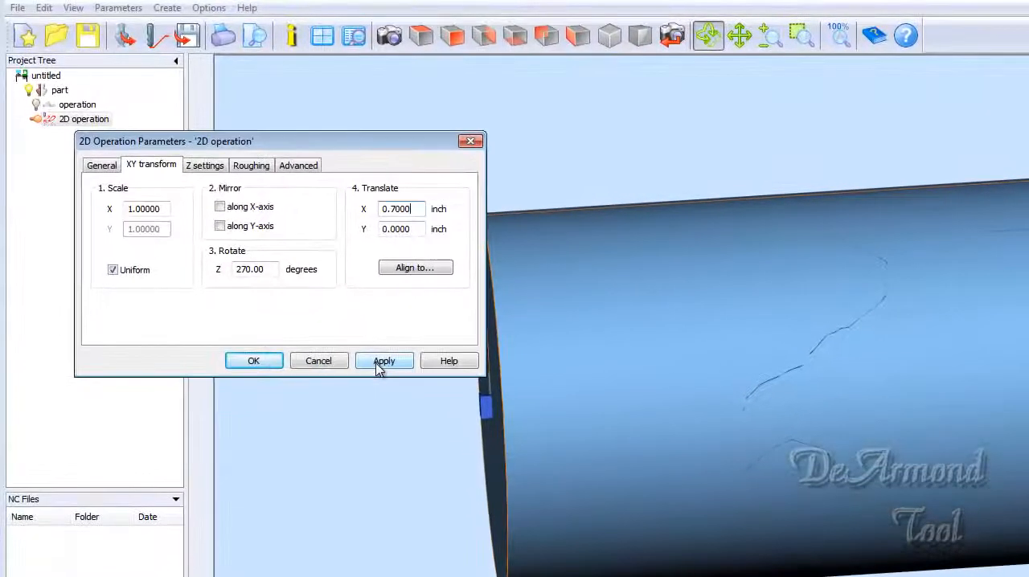
click(381, 362)
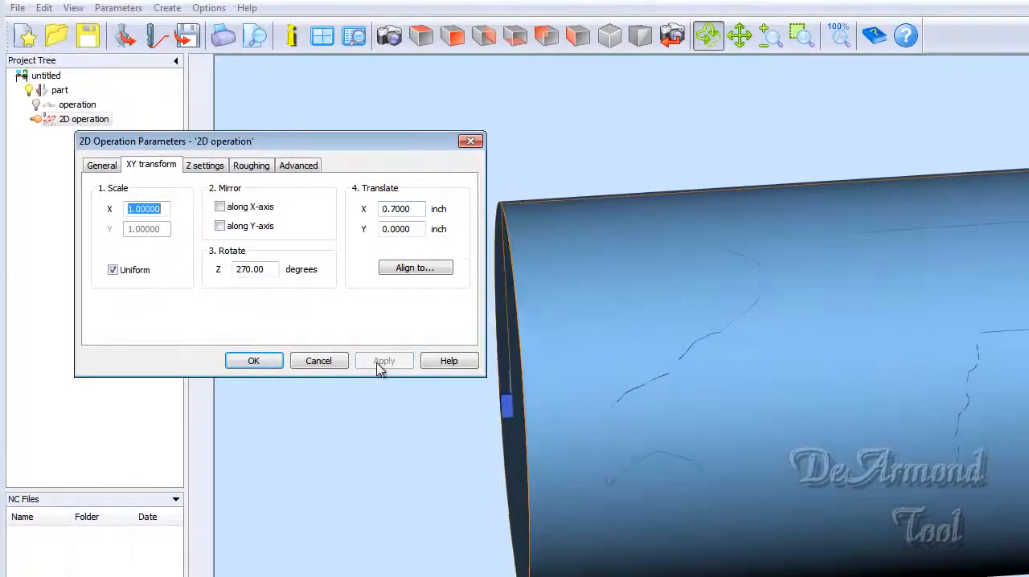
click(256, 366)
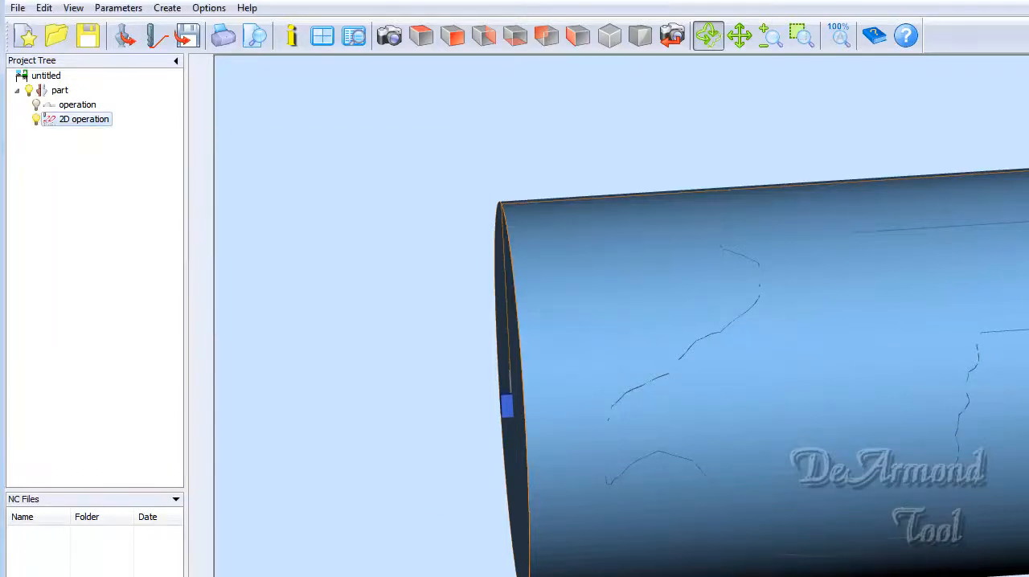
- Set the 2D operation's machining level Z-value to 0.023 inch and apply it
drag(684, 482, 944, 304)
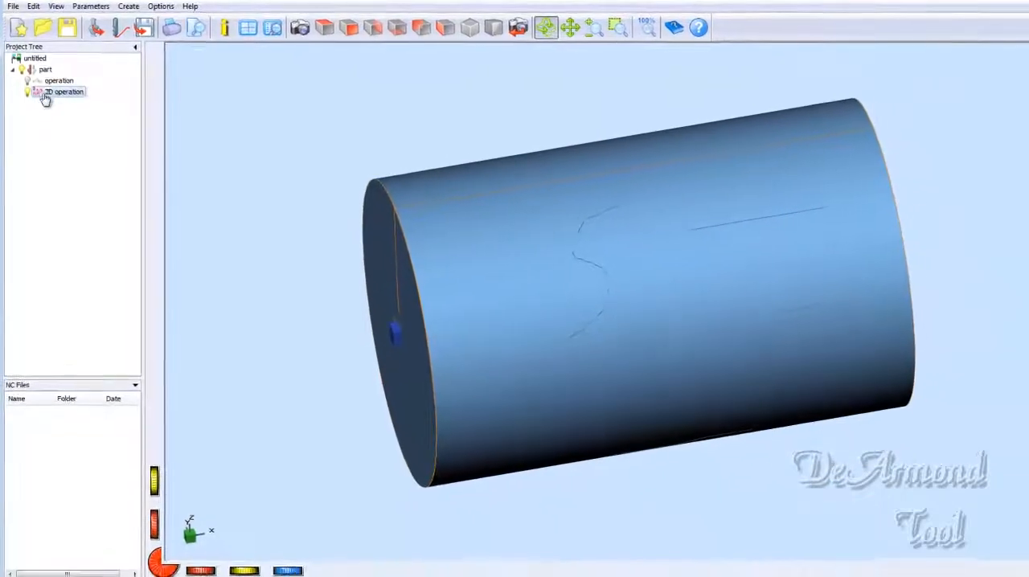
double_click(47, 94)
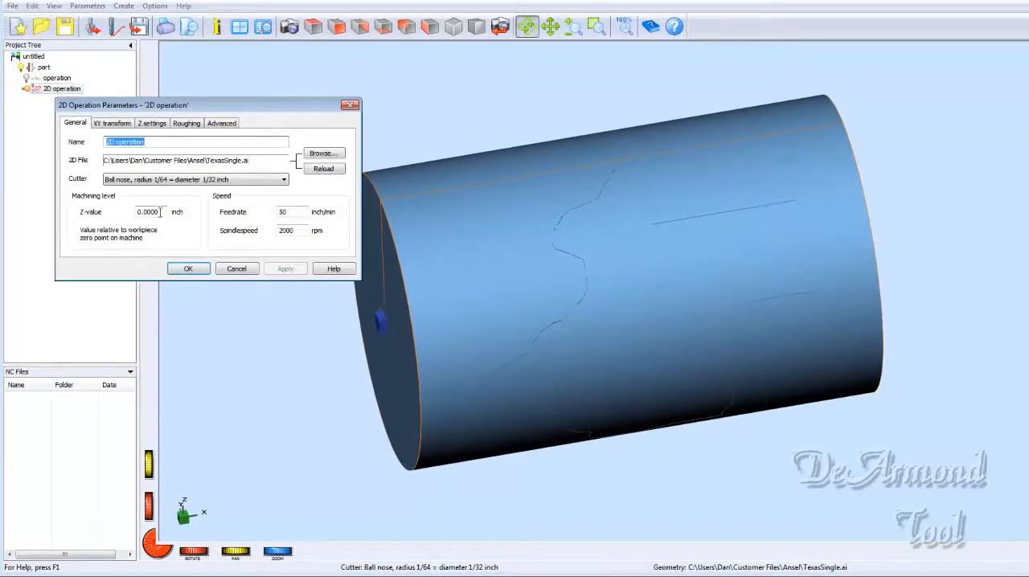
drag(160, 211, 148, 211)
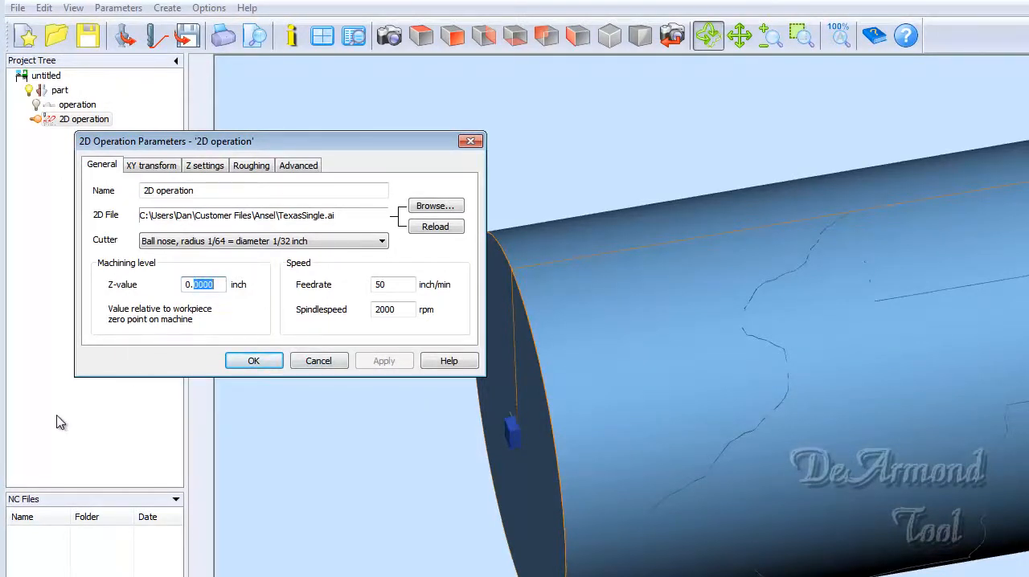
text(023)
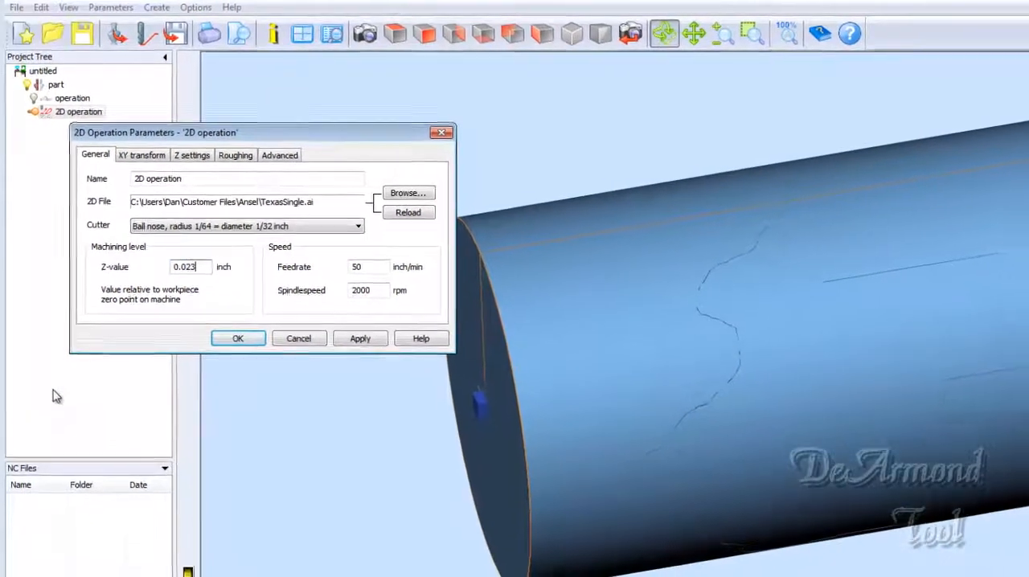
text(0)
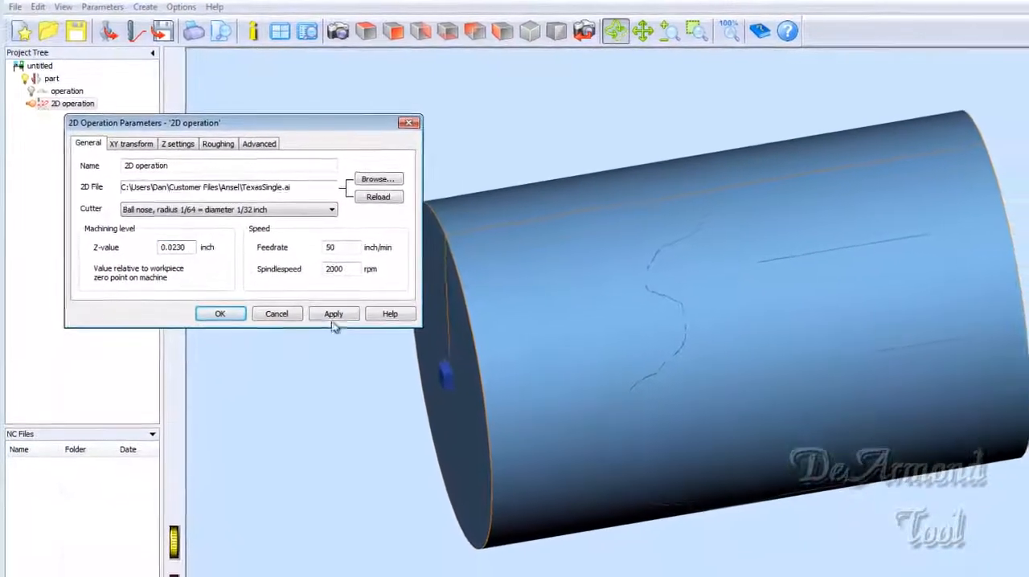
click(332, 313)
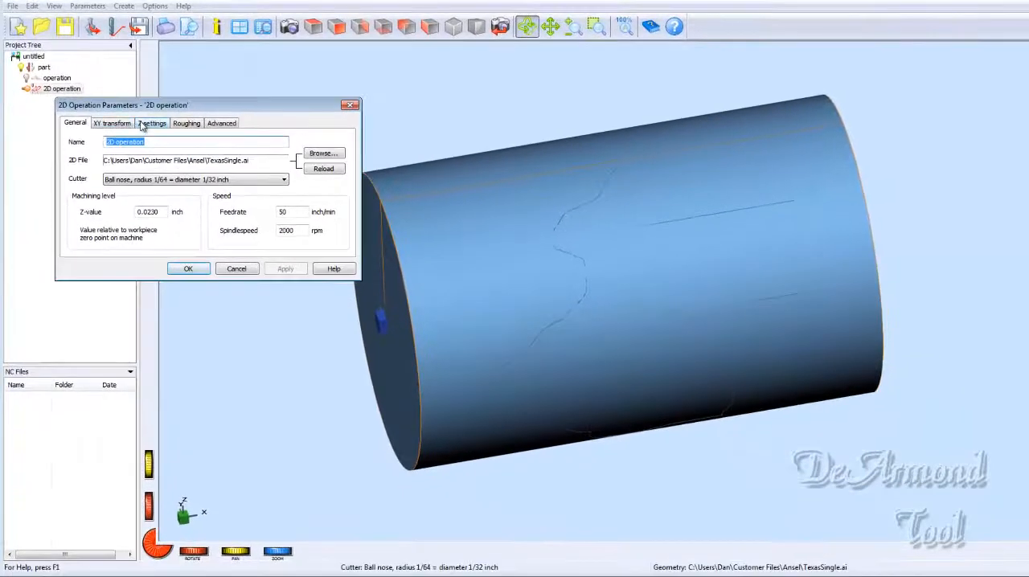
- Enable projecting the 2D contour on the 3D part geometry in the 2D operation's Z settings and accept the parameters
click(142, 124)
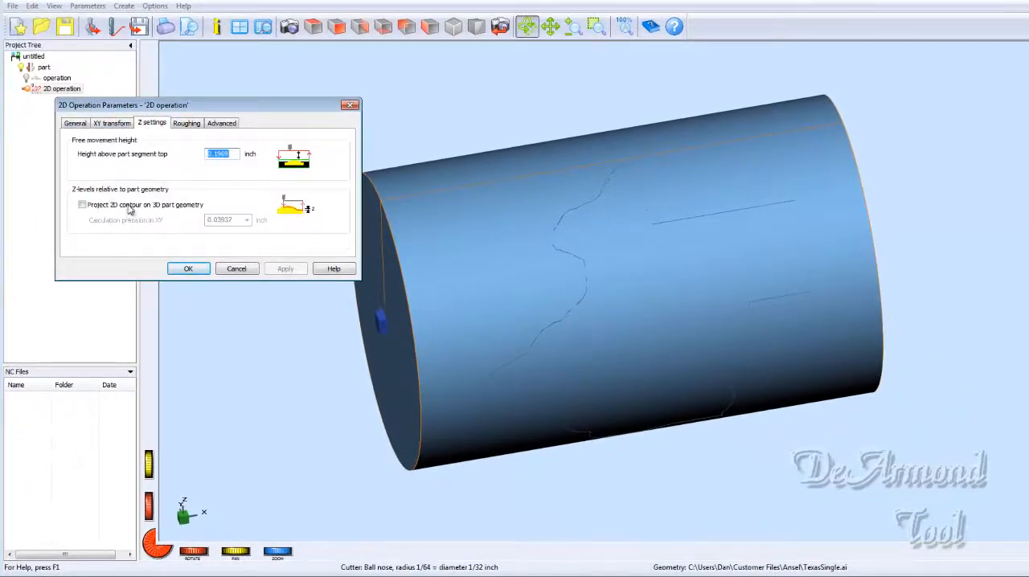
click(82, 205)
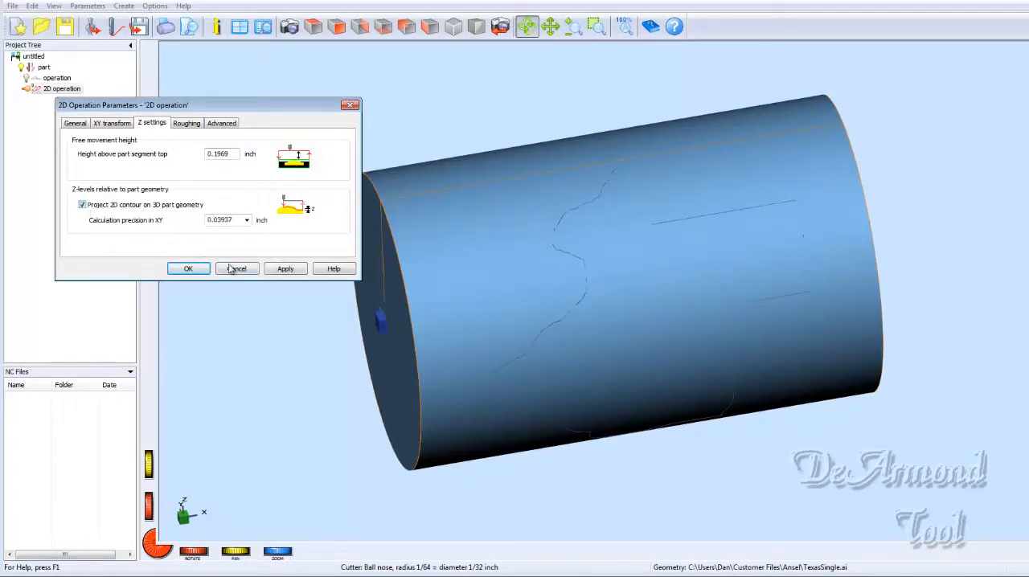
click(286, 269)
click(188, 268)
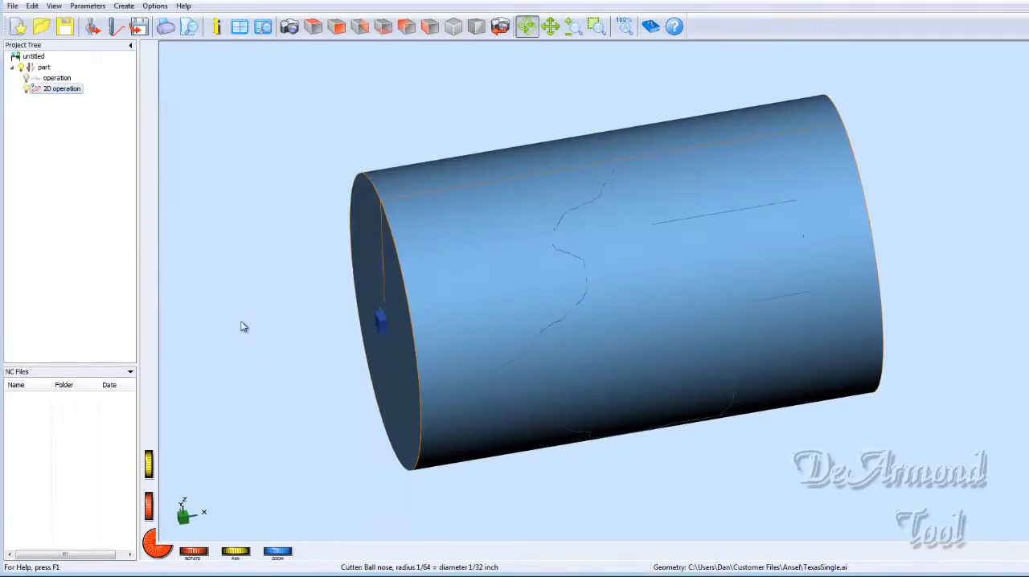
- Calculate the toolpaths of the visible operations only and inspect the Texas toolpath around the cylinder
click(113, 29)
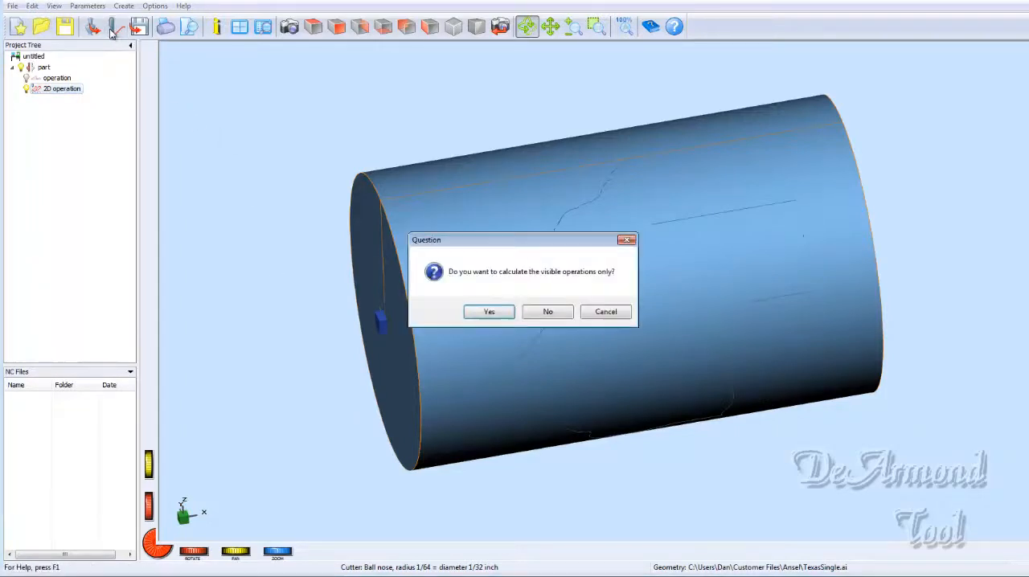
click(491, 312)
mouse_move(519, 429)
mouse_down()
mouse_move(645, 349)
mouse_move(684, 286)
mouse_move(731, 262)
mouse_move(796, 296)
mouse_move(815, 375)
mouse_move(776, 397)
mouse_move(700, 388)
mouse_move(733, 271)
mouse_up()
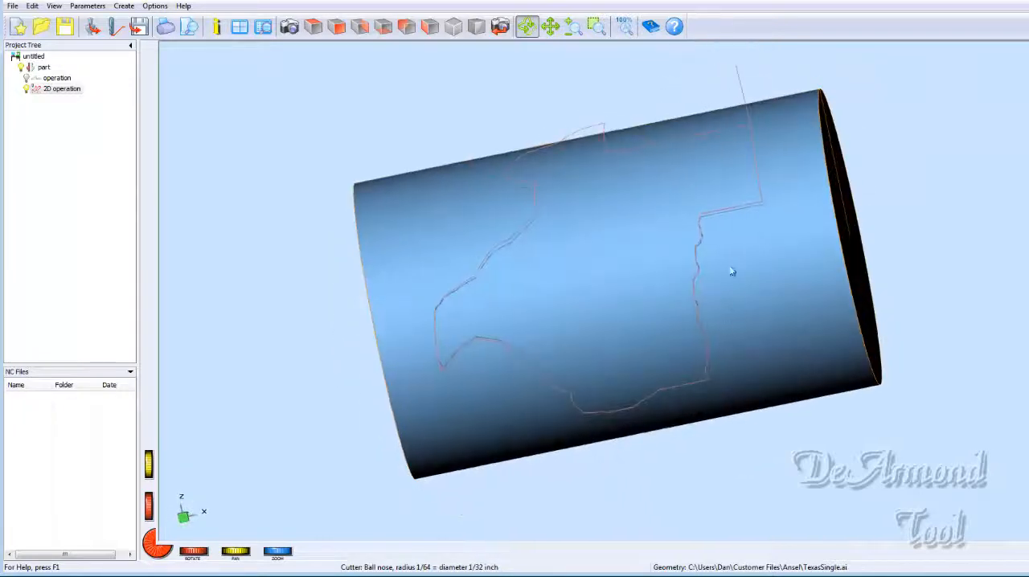
drag(758, 212, 808, 267)
drag(702, 324, 792, 156)
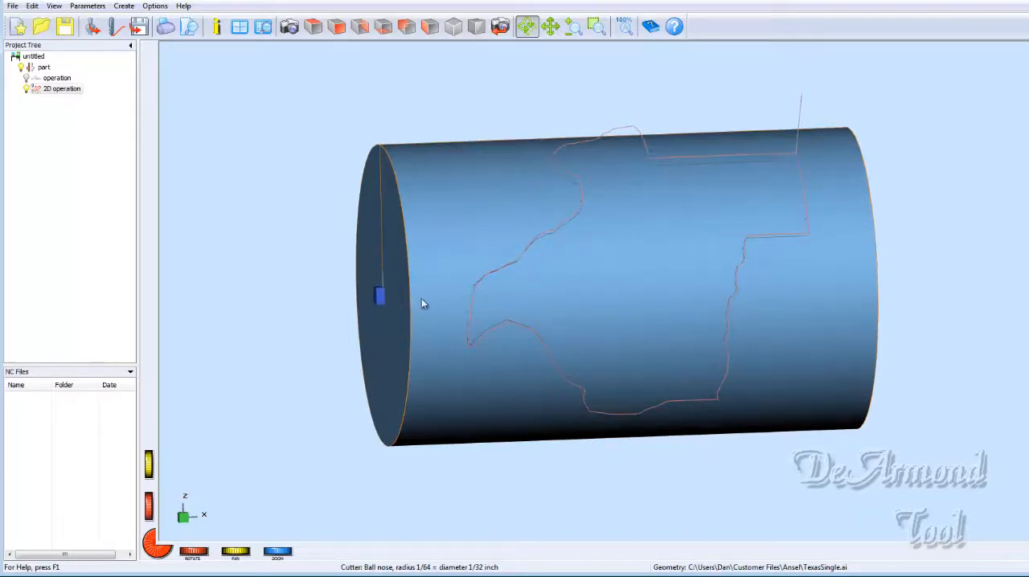
drag(424, 303, 398, 292)
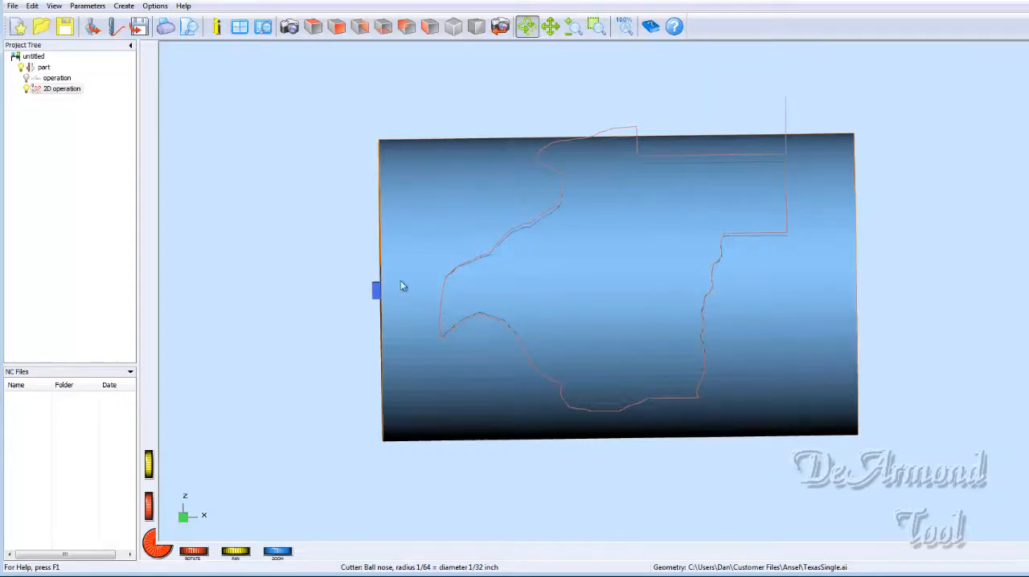
drag(329, 210, 771, 378)
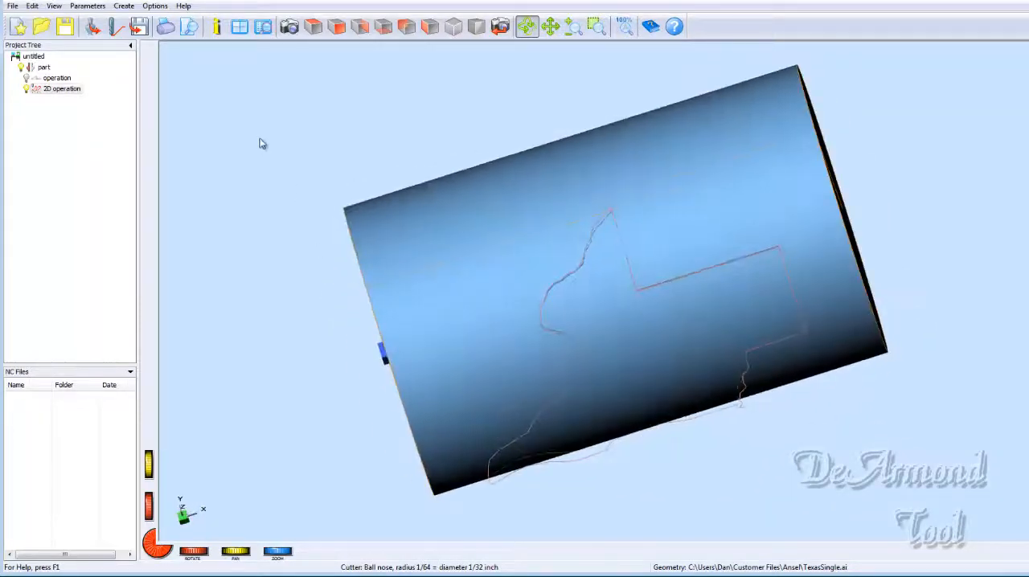
- Write the NC program for the visible operations only to the Ansel folder as a .tap file named Video
click(124, 5)
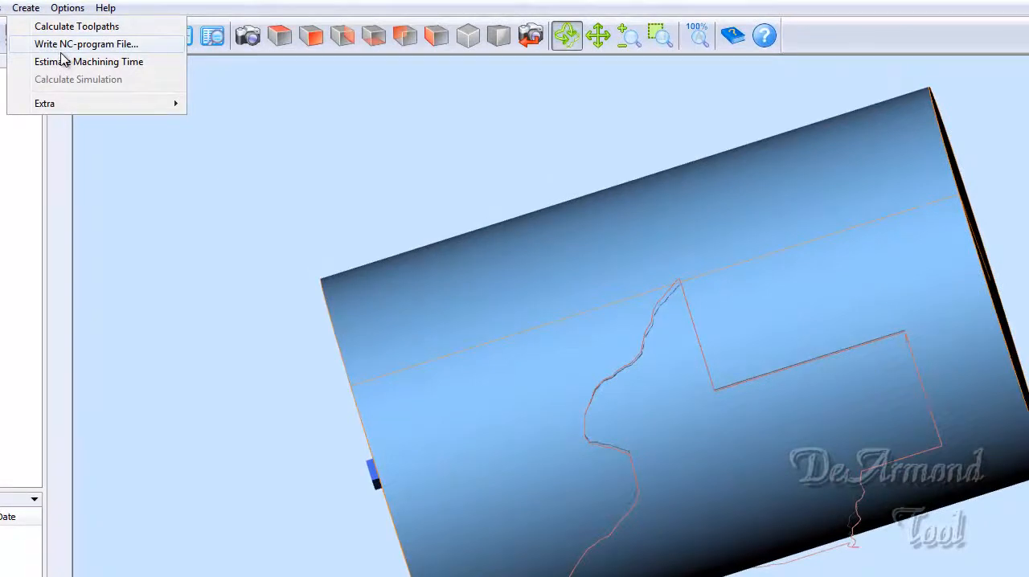
click(62, 50)
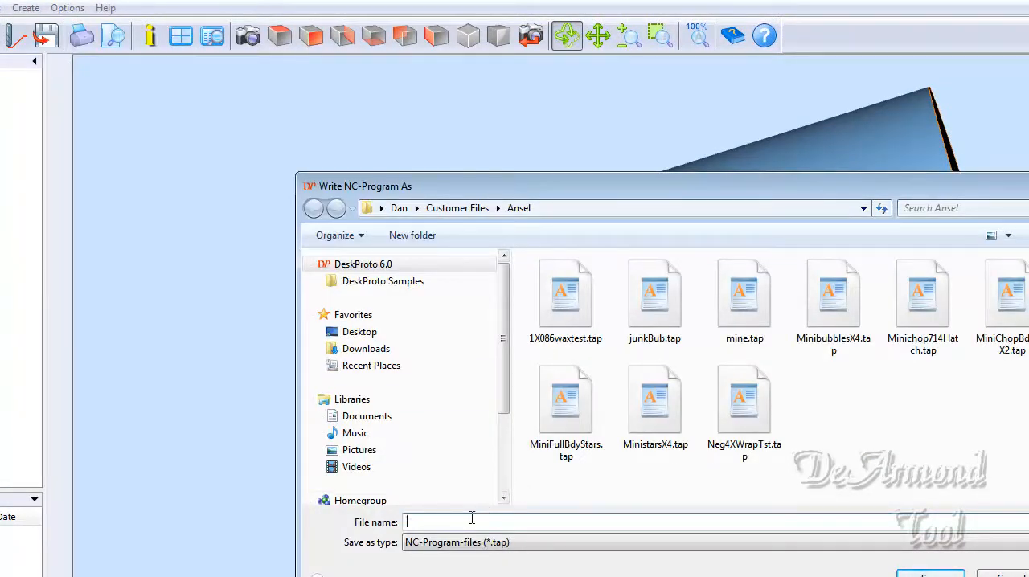
text(Vider)
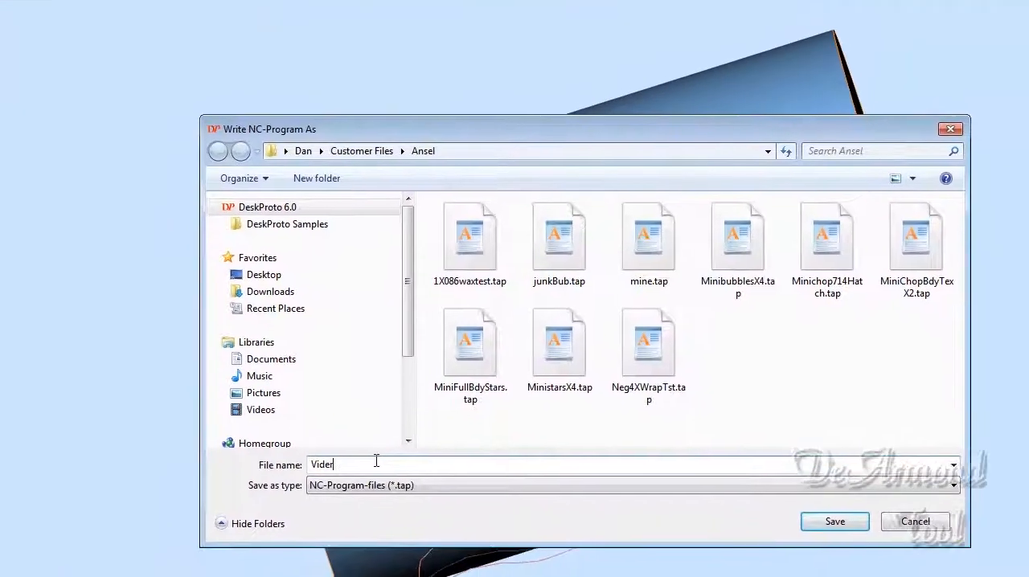
key(BackSpace)
text(o)
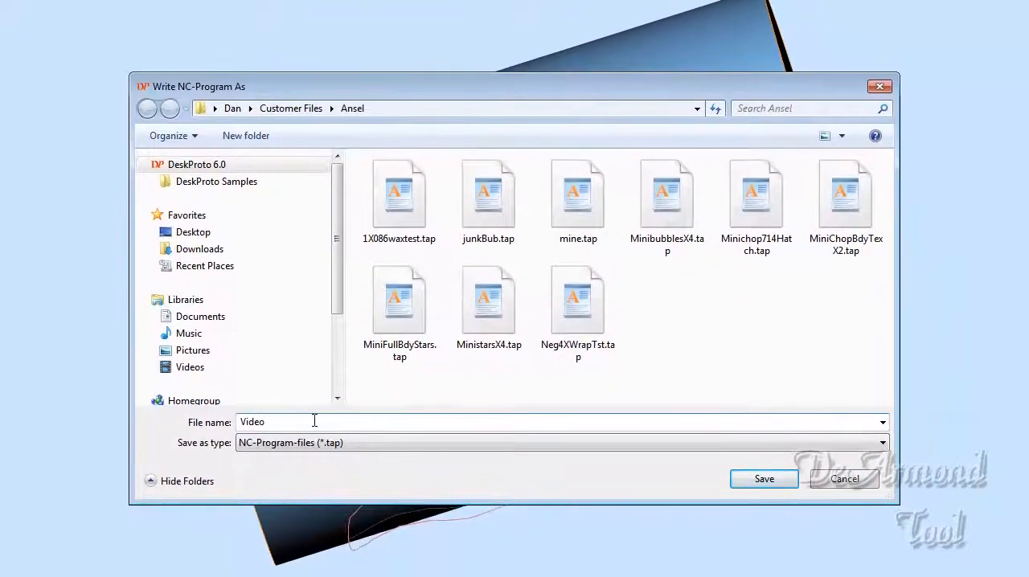
click(764, 479)
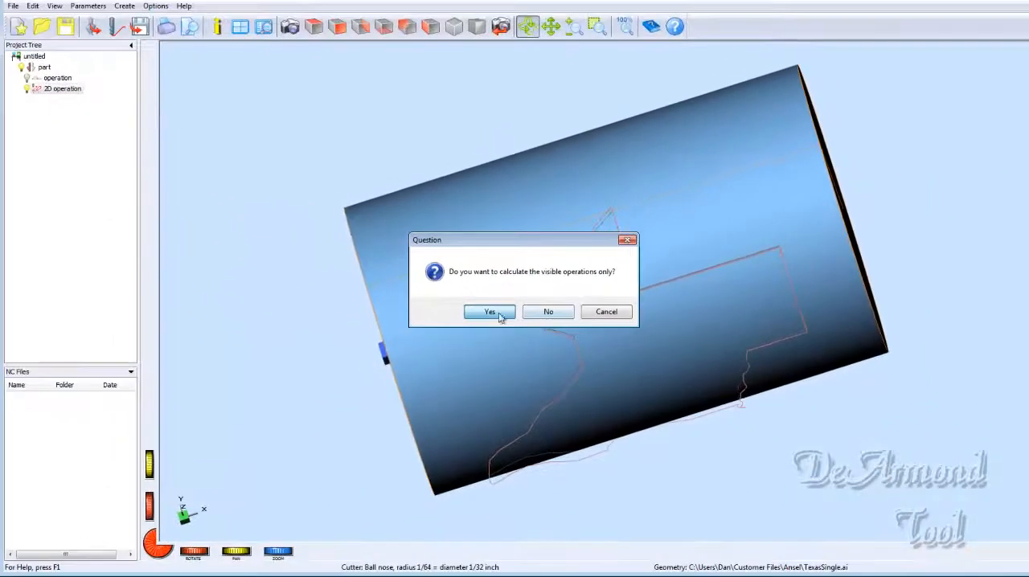
click(490, 313)
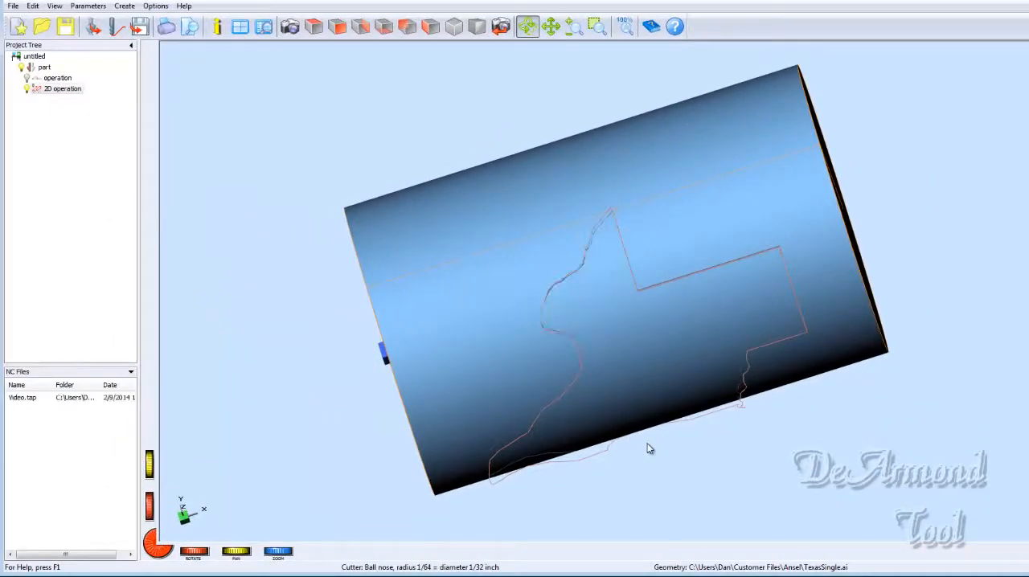
- Examine the wrapped Texas toolpath on the cylinder from several angles, including the end face
drag(857, 367, 810, 259)
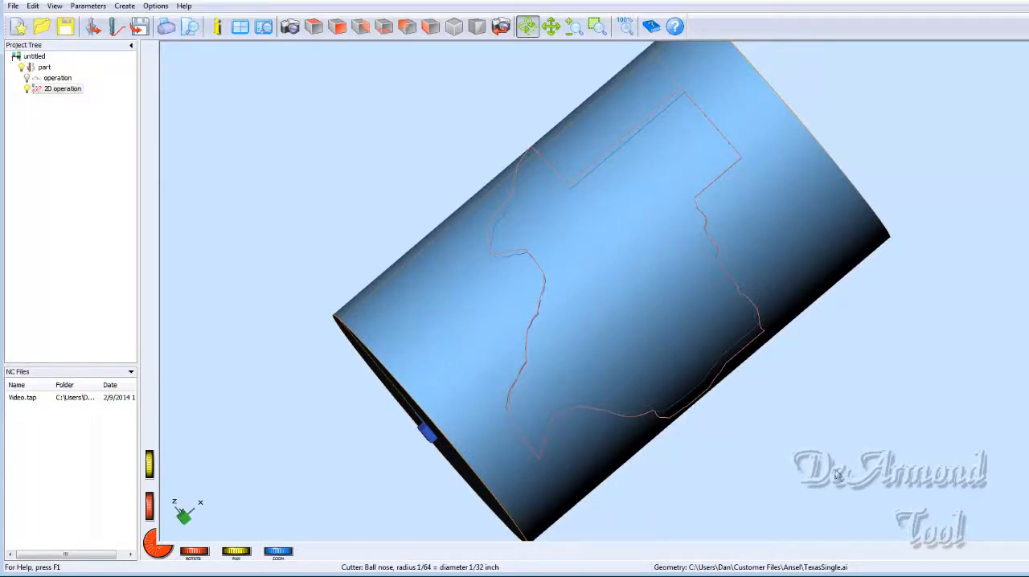
drag(836, 476, 793, 267)
drag(634, 409, 526, 393)
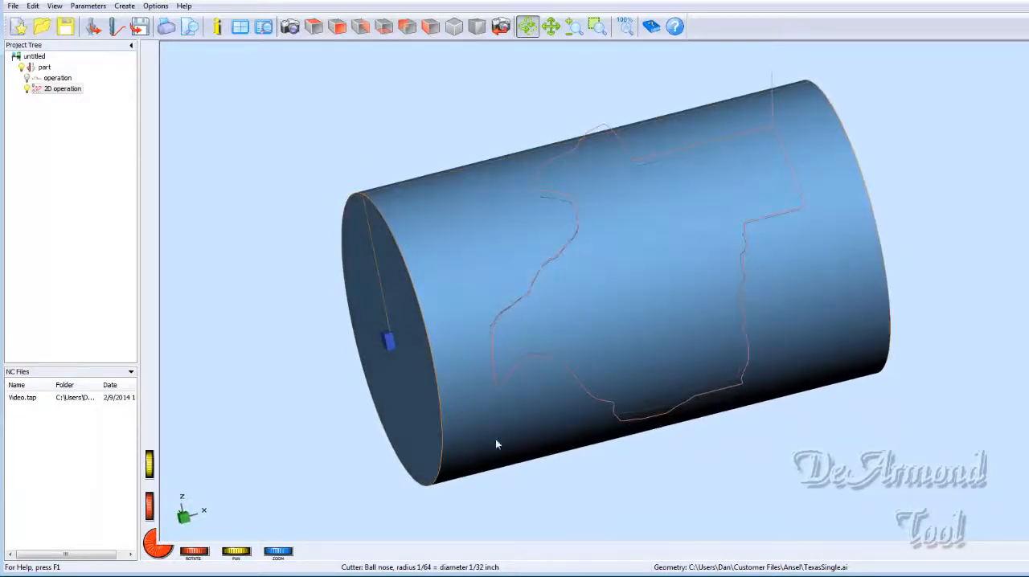
drag(496, 443, 537, 383)
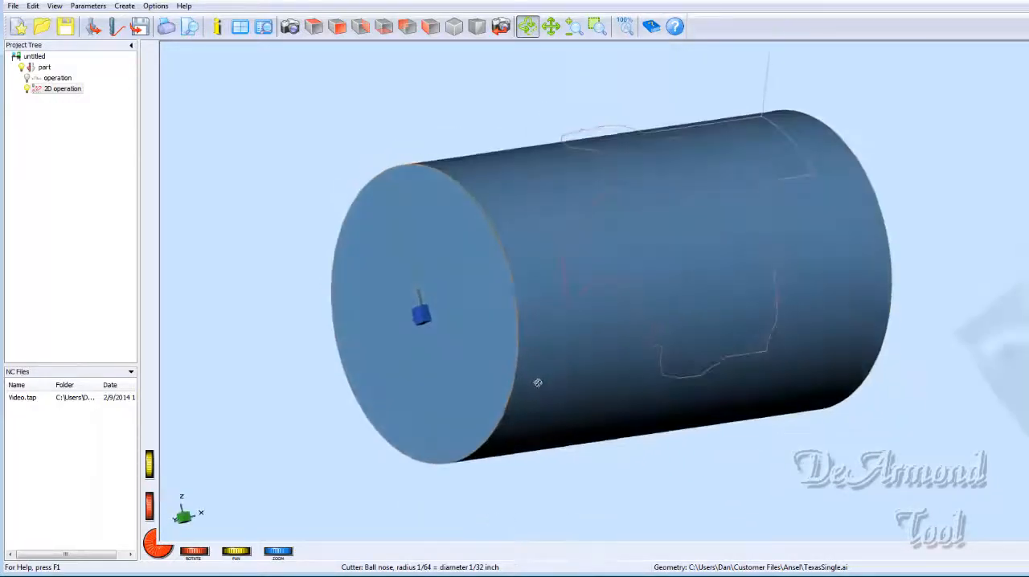